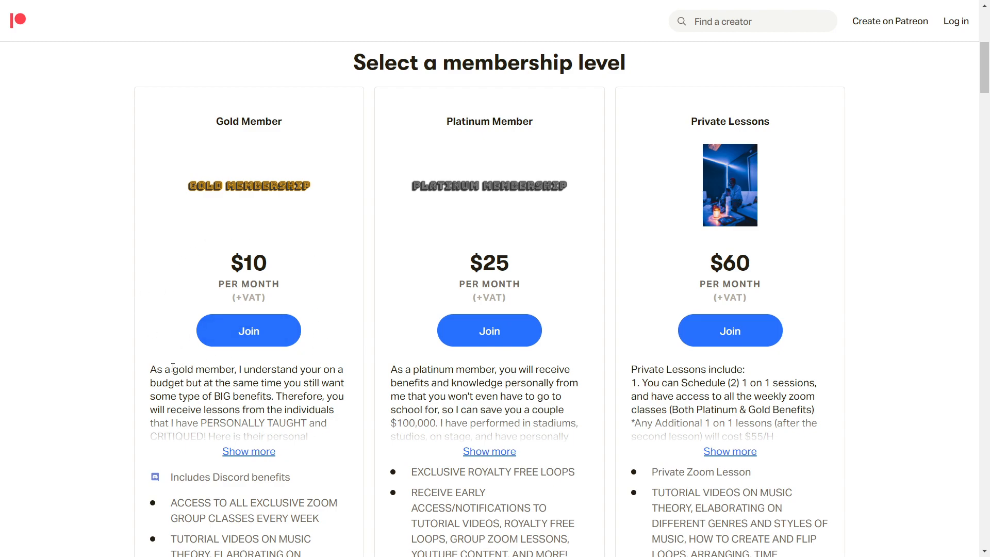
Expand the Gold Member description on the membership page and read through its benefits.
scroll(249, 336, "down", 2)
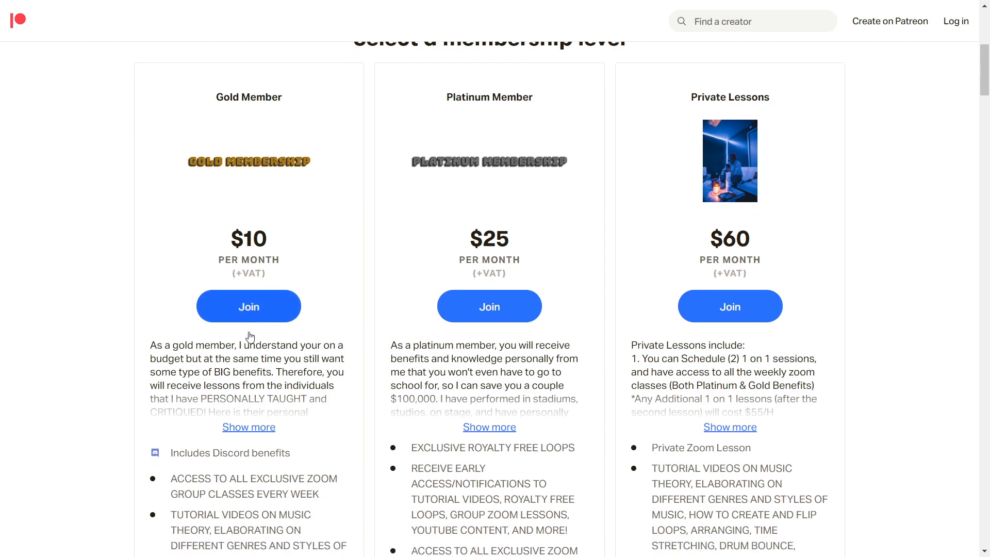
left_click(249, 366)
scroll(250, 240, "down", 7)
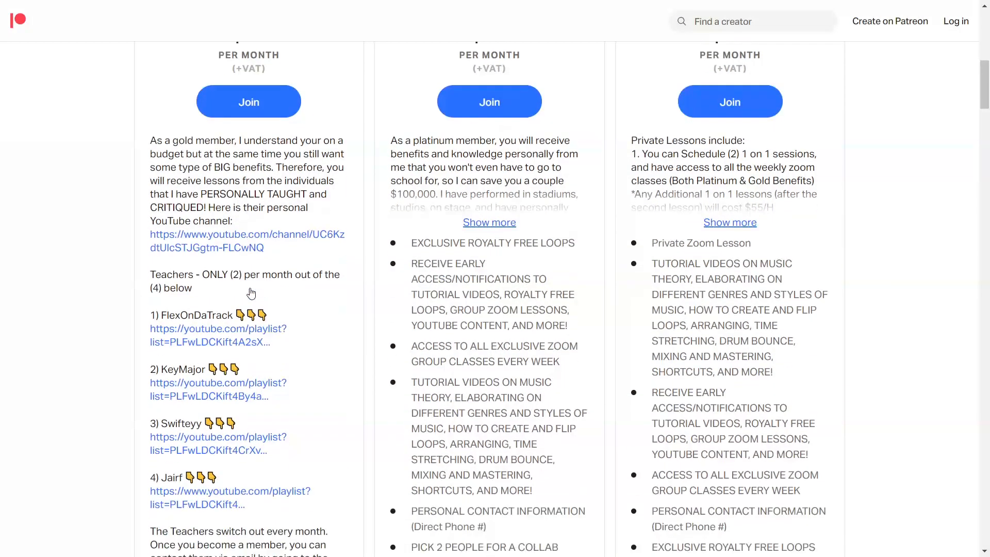
scroll(249, 241, "down", 7)
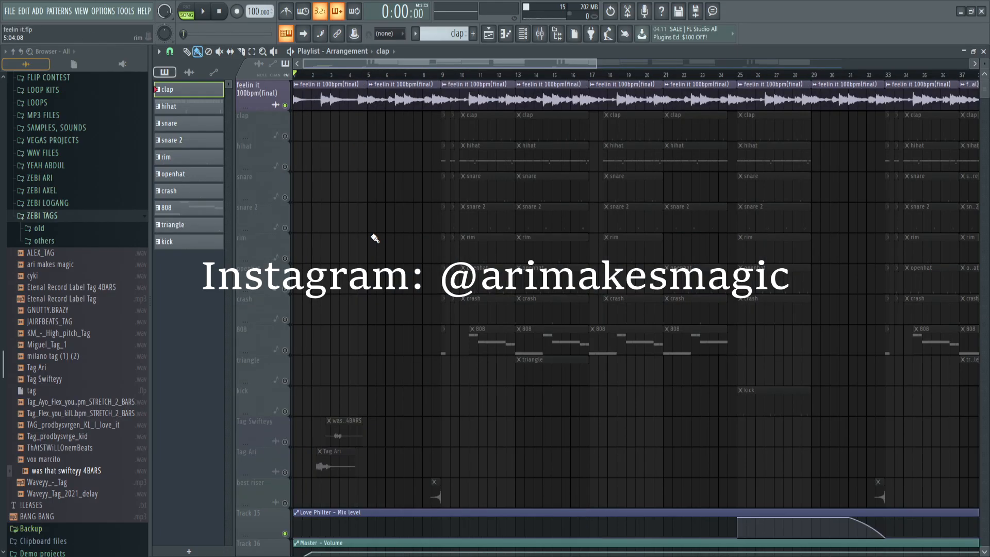
In FL Studio, play the melody loop from the start of the arrangement and examine its opening clips.
key("space")
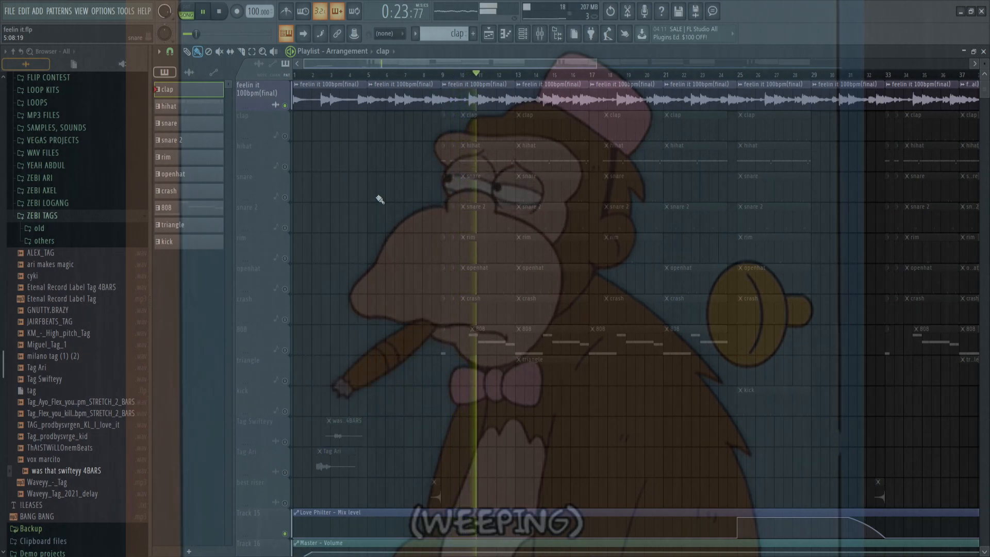
key("space")
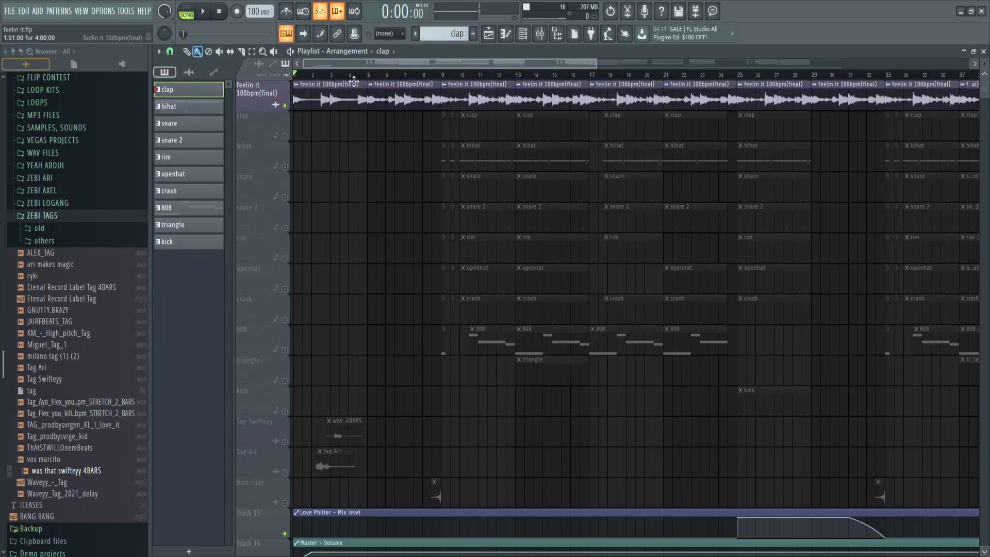
scroll(327, 116, "up", 4)
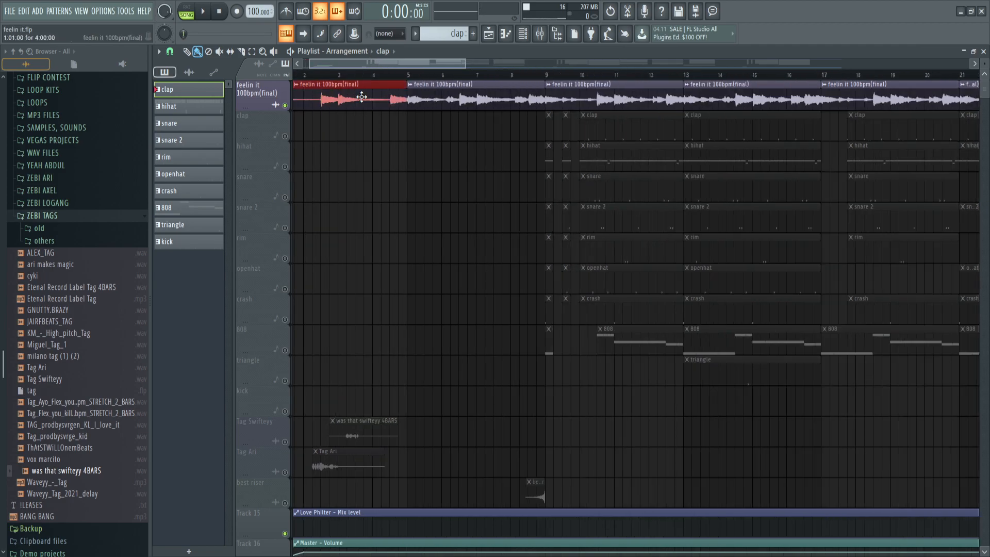
scroll(357, 126, "up", 1)
left_click_drag(425, 125, 499, 104)
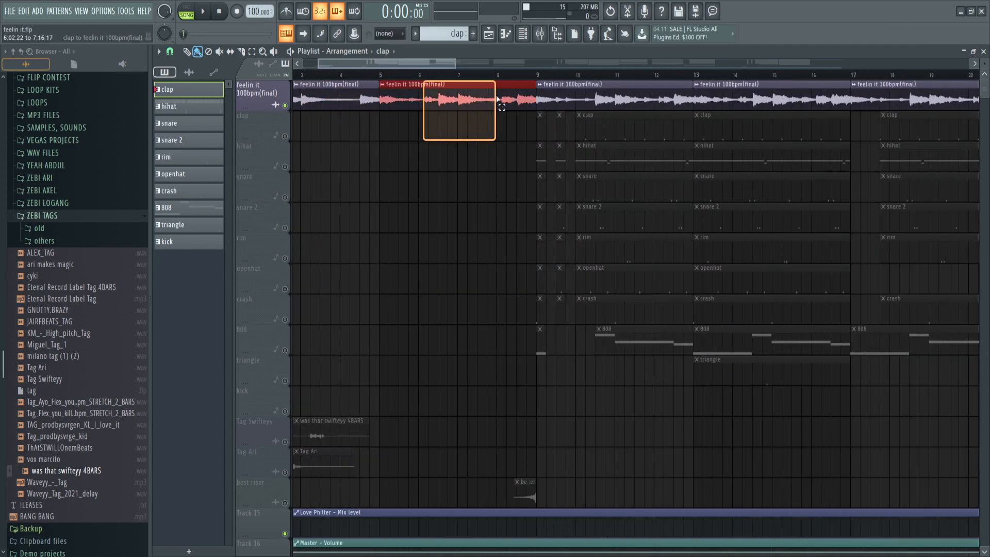
left_click(516, 120, "ctrl")
scroll(577, 99, "down", 1)
scroll(557, 110, "down", 1)
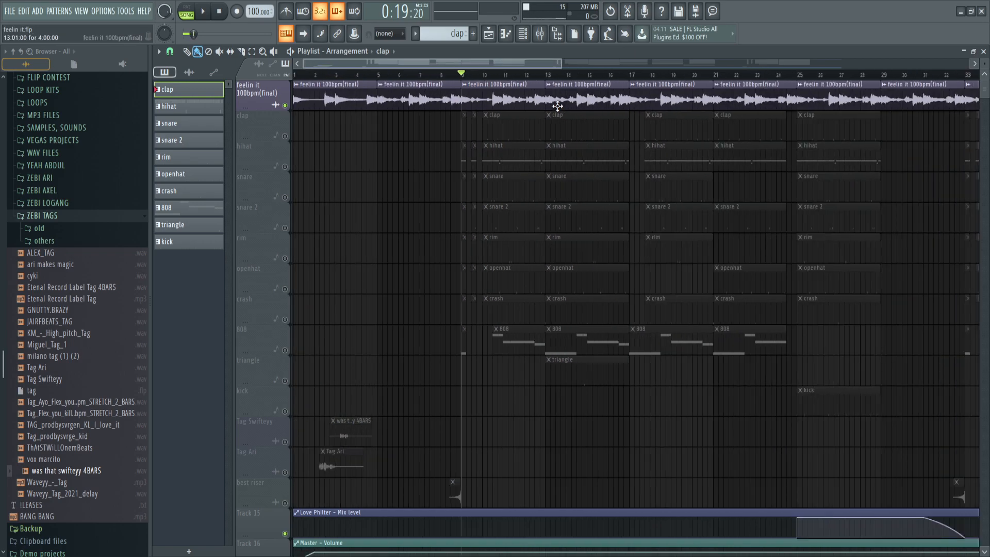
Examine how the melody loop clips repeat from bar 9 across the whole arrangement.
scroll(532, 97, "up", 3)
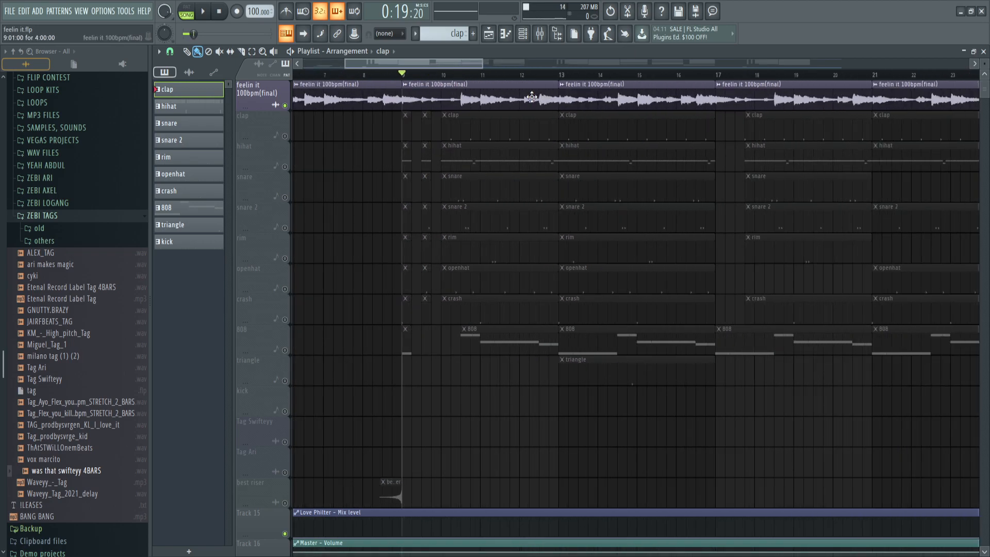
left_click_drag(429, 98, 548, 94)
left_click(517, 101, "ctrl")
scroll(464, 102, "down", 5)
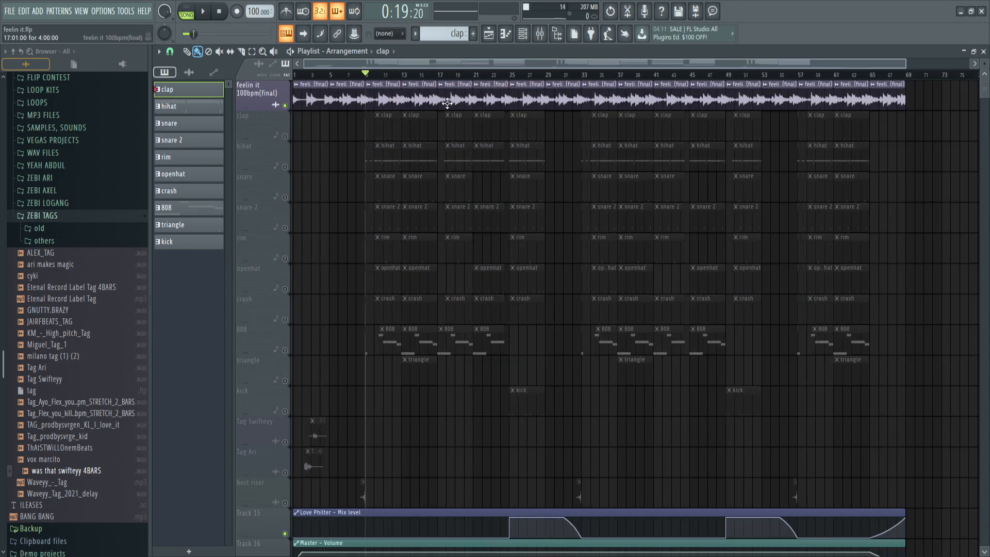
scroll(297, 139, "up", 3)
left_click_drag(313, 76, 295, 76)
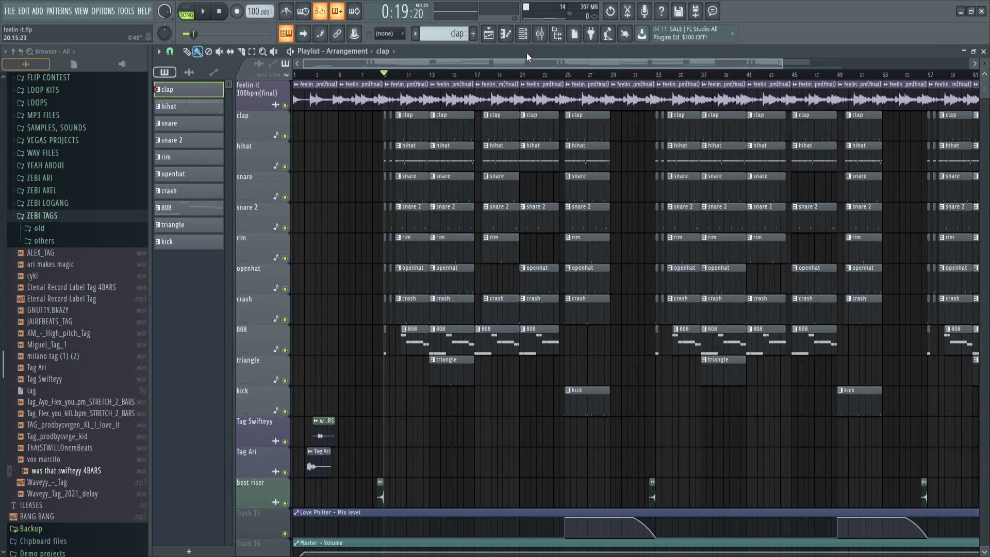
Open the clap pattern in the piano roll and examine its note placement, removing any stray note.
left_click(522, 34)
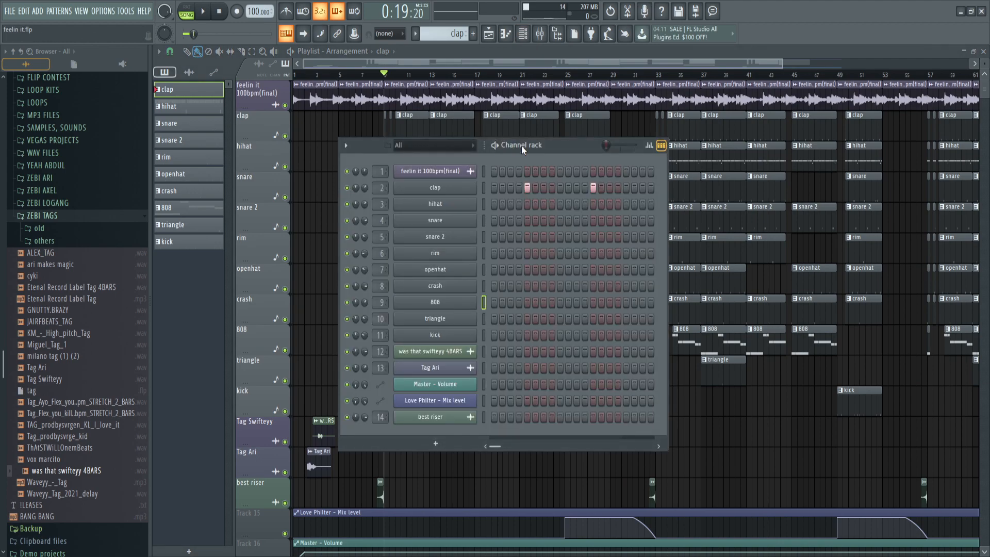
left_click(450, 190)
left_click(383, 360)
key("F7")
mouse_move(692, 317)
left_mouse_down()
mouse_move(98, 160)
mouse_move(515, 261)
mouse_move(455, 238)
left_mouse_up()
left_click(412, 155, "ctrl")
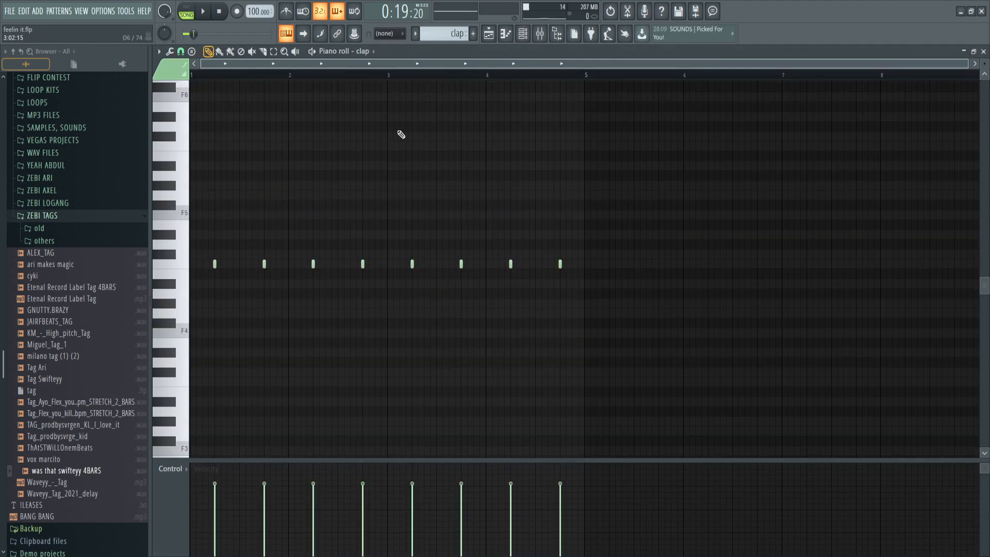
left_click(243, 264)
right_click(241, 266)
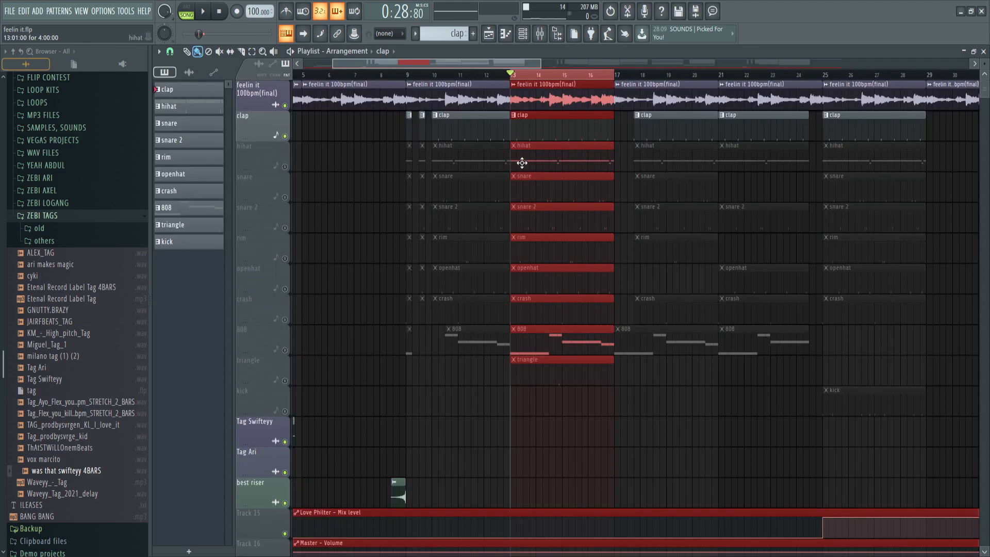
Play the selected bars 13 to 17 with the melody and clap, and unmute the hihat track.
left_click_drag(522, 161, 444, 171)
scroll(445, 172, "up", 1)
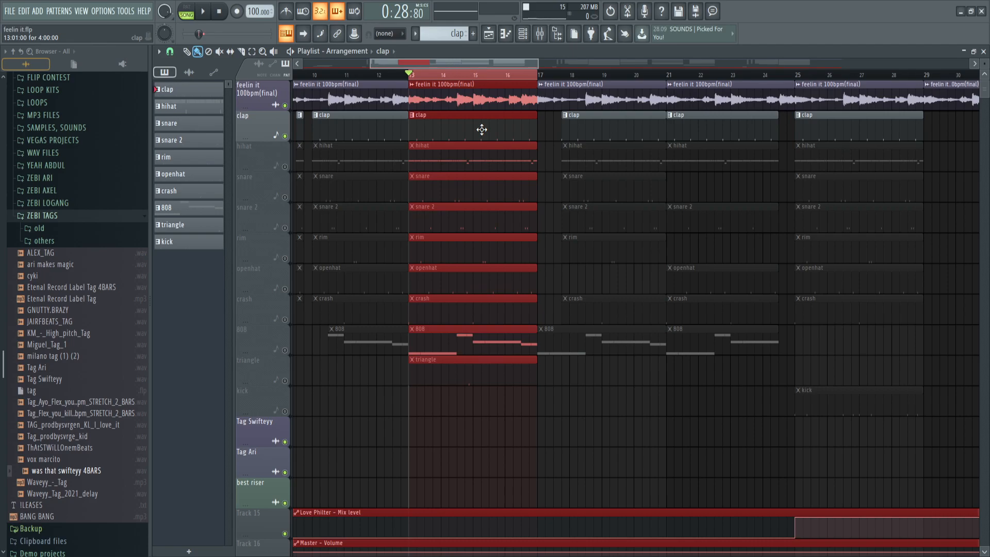
key("space")
left_click(285, 167)
Open the hihat channel's notes in the piano roll and view the full pattern.
left_click(523, 33)
left_click(450, 198)
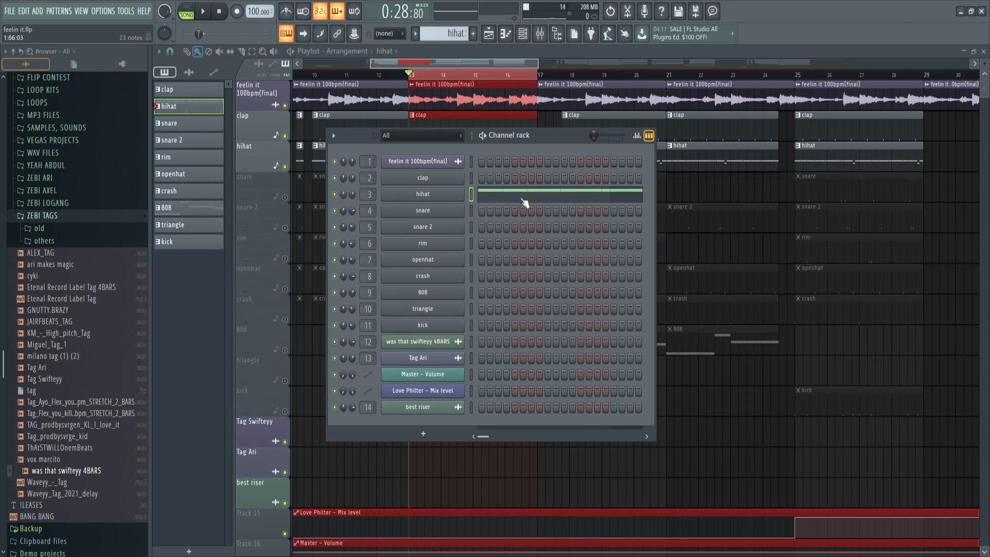
left_click(522, 200)
left_click_drag(621, 346, 182, 204)
left_click(398, 270, "ctrl")
scroll(547, 364, "up", 2)
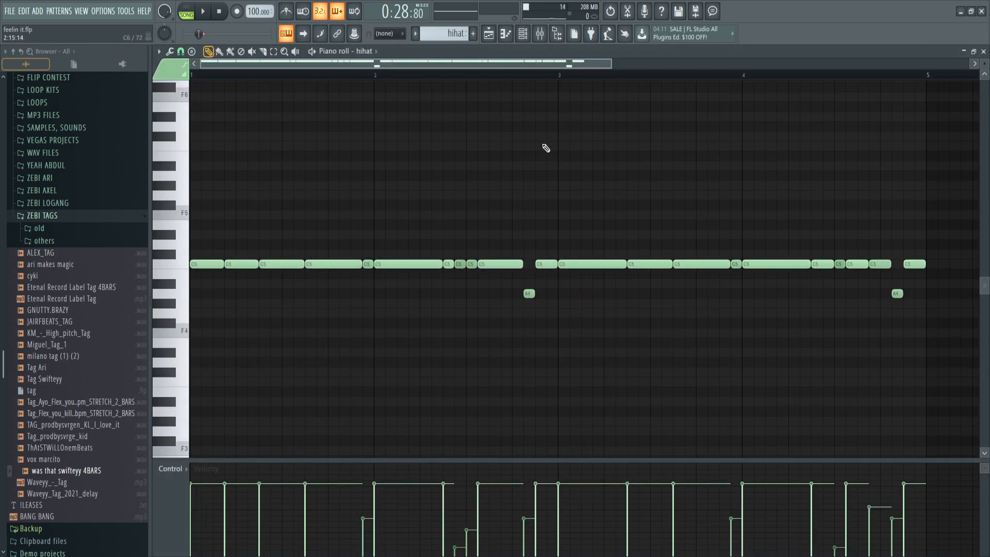
left_click(523, 33)
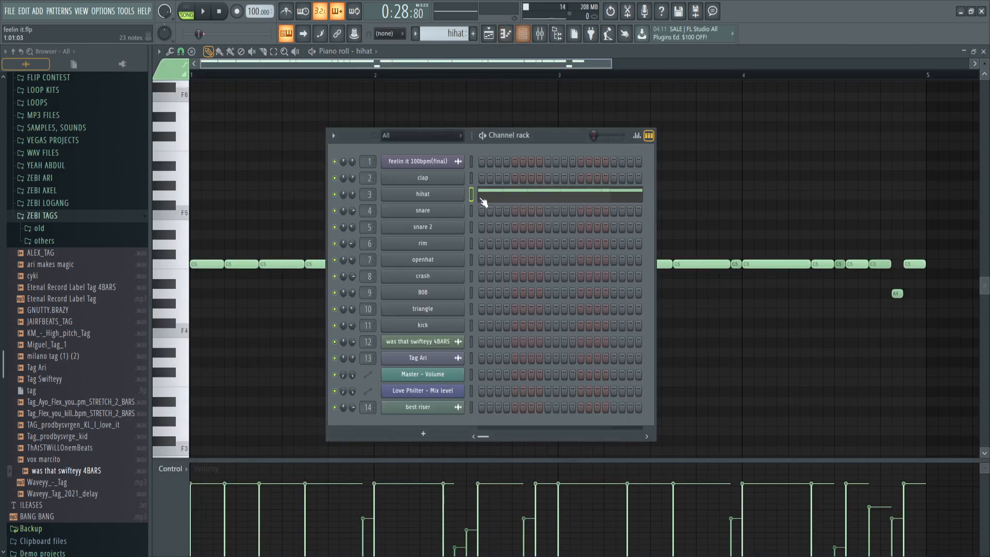
left_click(516, 198)
scroll(490, 235, "down", 2)
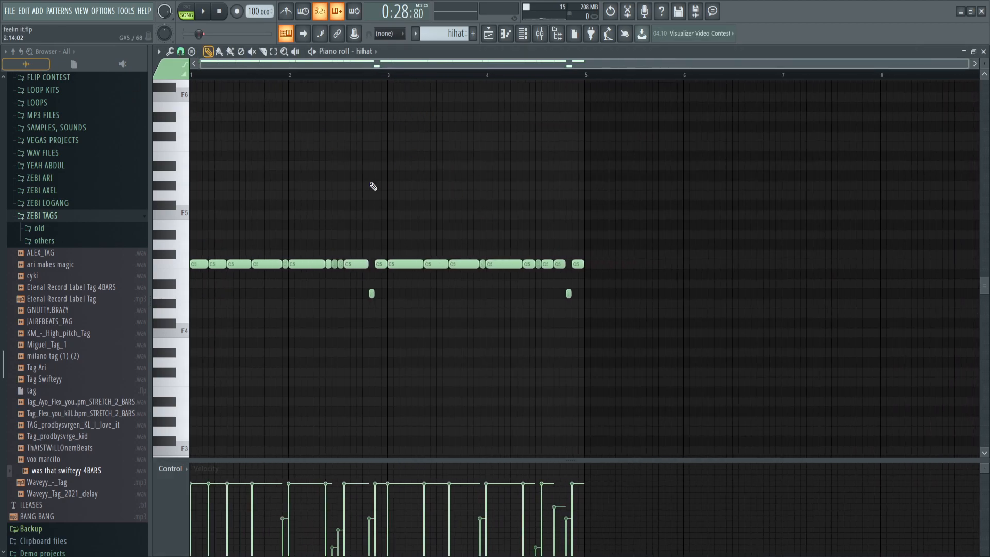
Examine the hihat pattern's short rolls and pitched-down A4 notes.
scroll(205, 281, "up", 3)
left_click_drag(394, 279, 395, 264)
left_click_drag(493, 274, 504, 265)
left_click(499, 362)
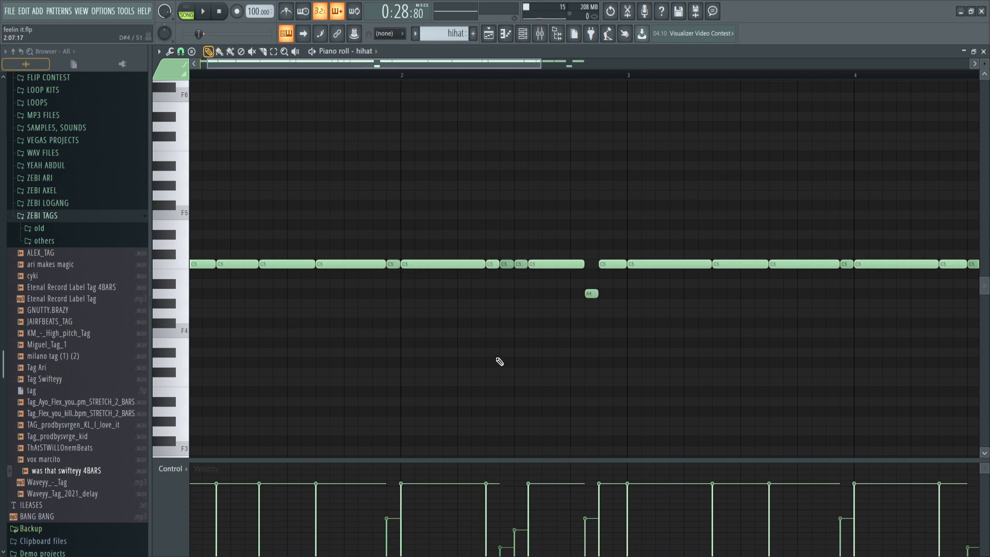
scroll(500, 361, "down", 3)
left_click_drag(825, 356, 440, 150)
left_click(571, 314)
scroll(633, 314, "up", 3)
scroll(633, 314, "down", 3)
Select all hihat notes to examine their spacing across the four bars, and clear the selection.
key("ctrl+a")
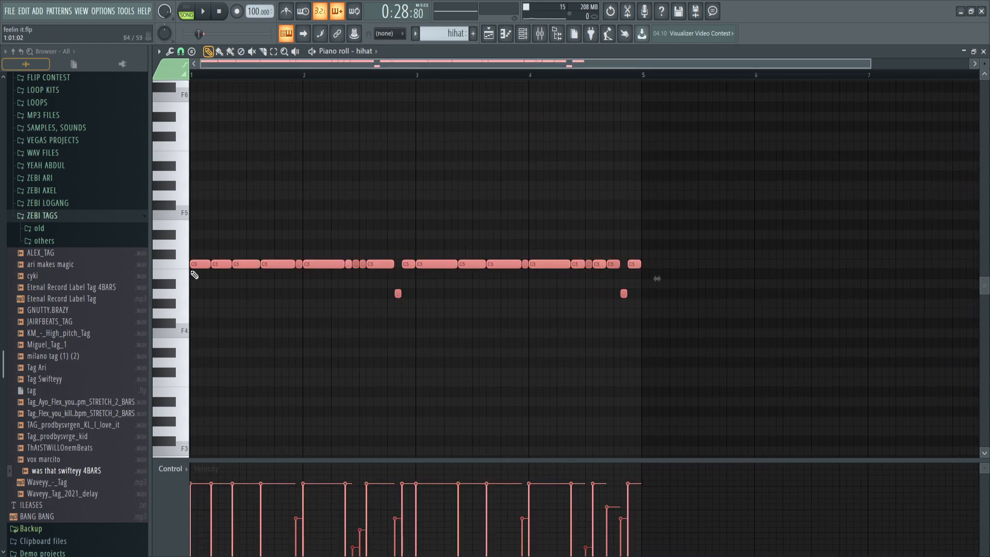
scroll(195, 279, "up", 3)
scroll(494, 277, "down", 2)
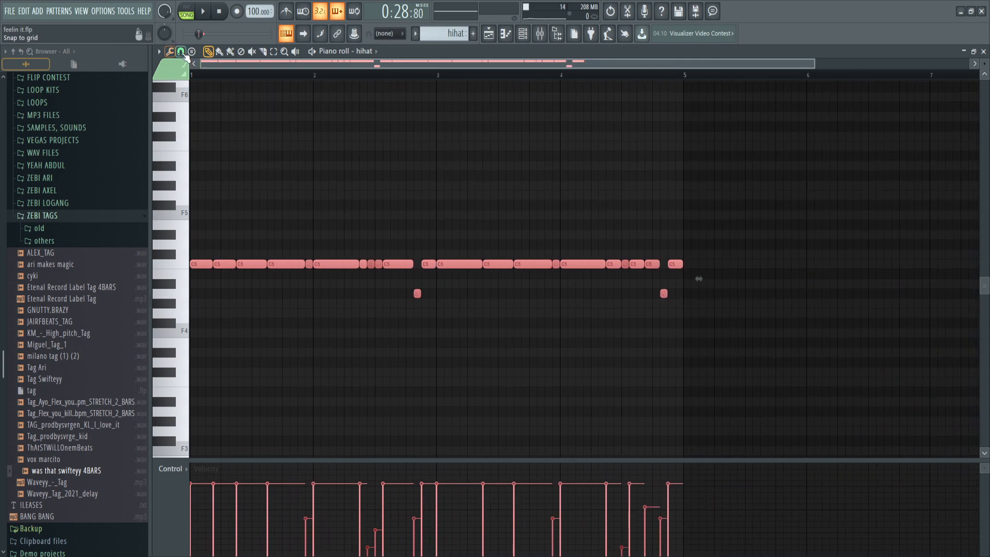
scroll(392, 312, "up", 2)
scroll(392, 312, "down", 3)
left_click(291, 229)
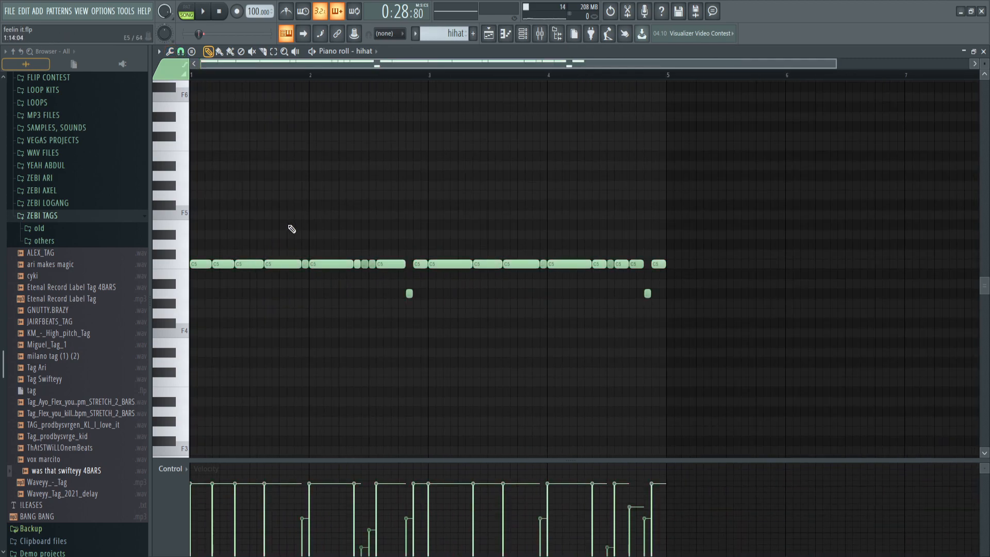
scroll(619, 304, "down", 1)
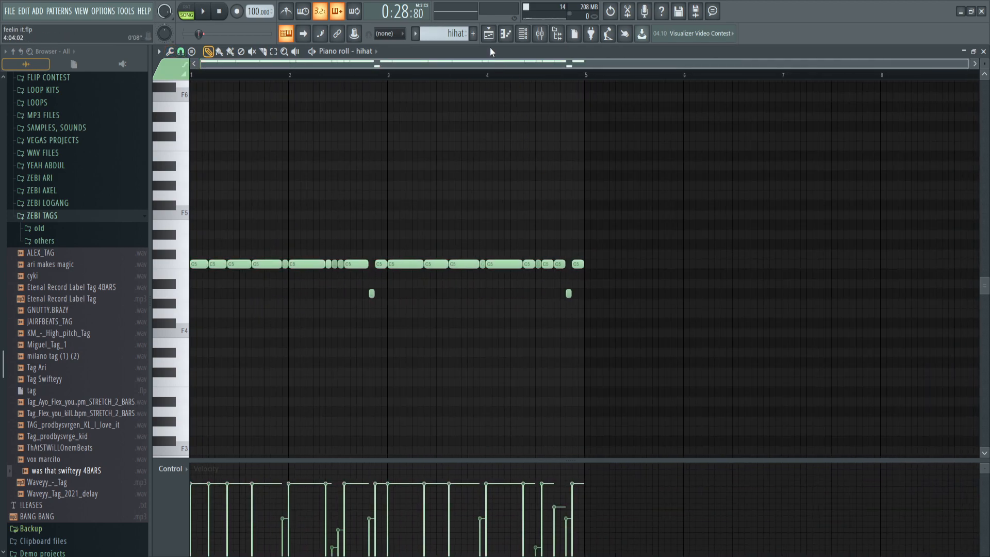
Return to the playlist and play the selected bars with the melody, clap and hihat.
left_click(489, 34)
key("space")
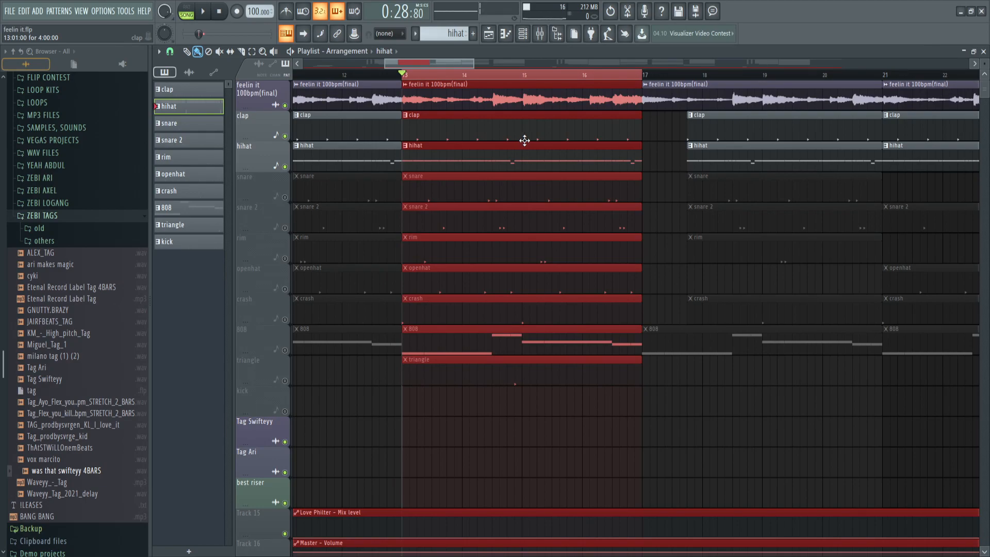
Examine the clap and hihat mixer tracks and the clap's Fruity parametric EQ 2 curve.
left_click(540, 34)
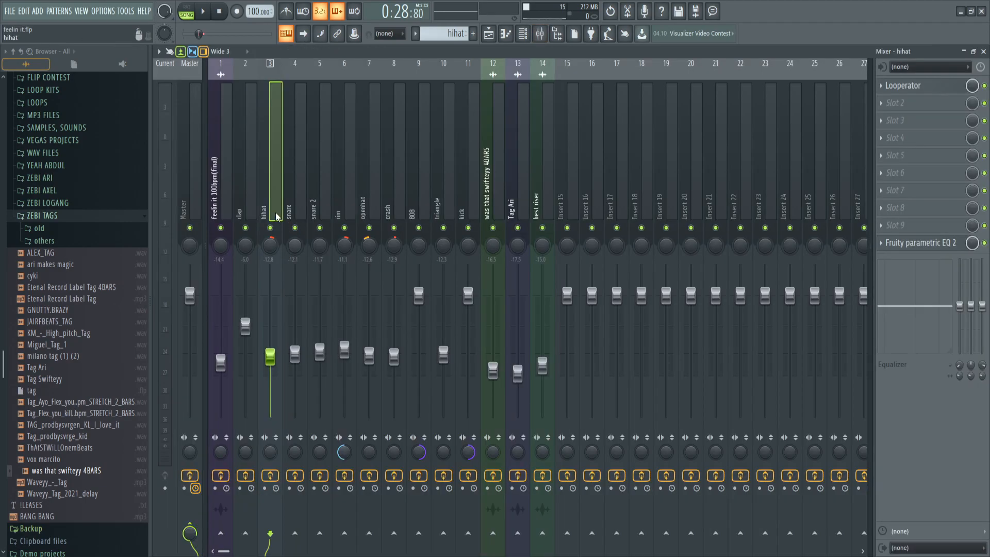
left_click(247, 203)
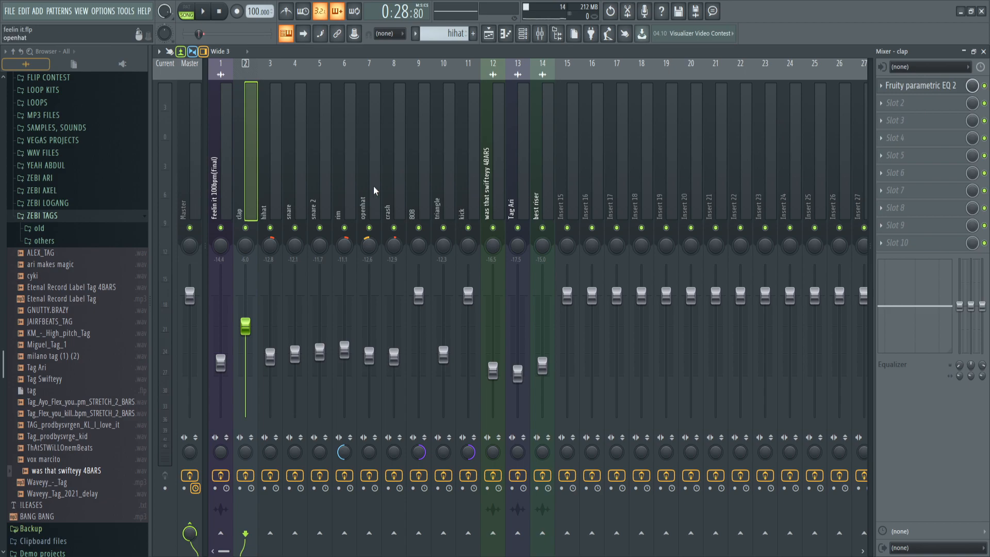
left_click(275, 204)
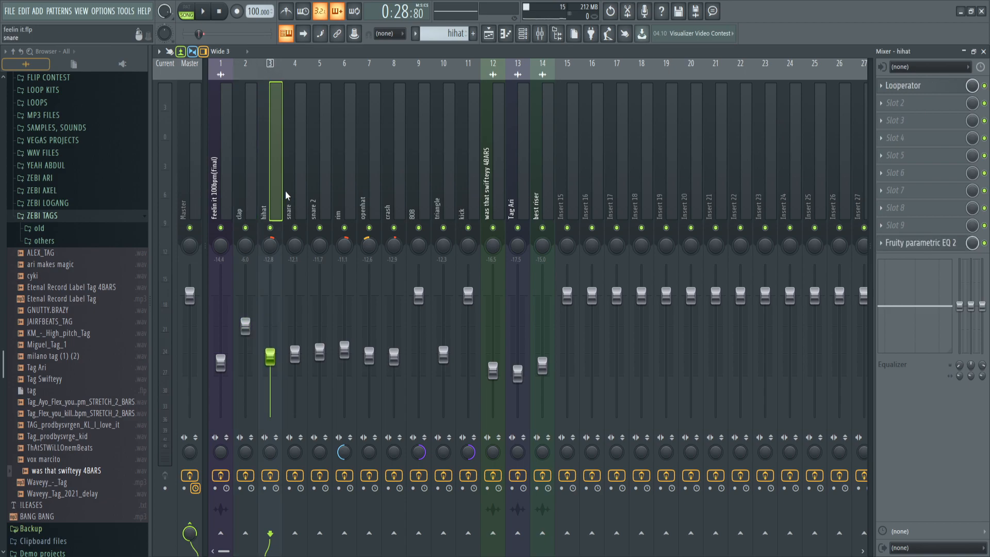
left_click(252, 206)
left_click(921, 86)
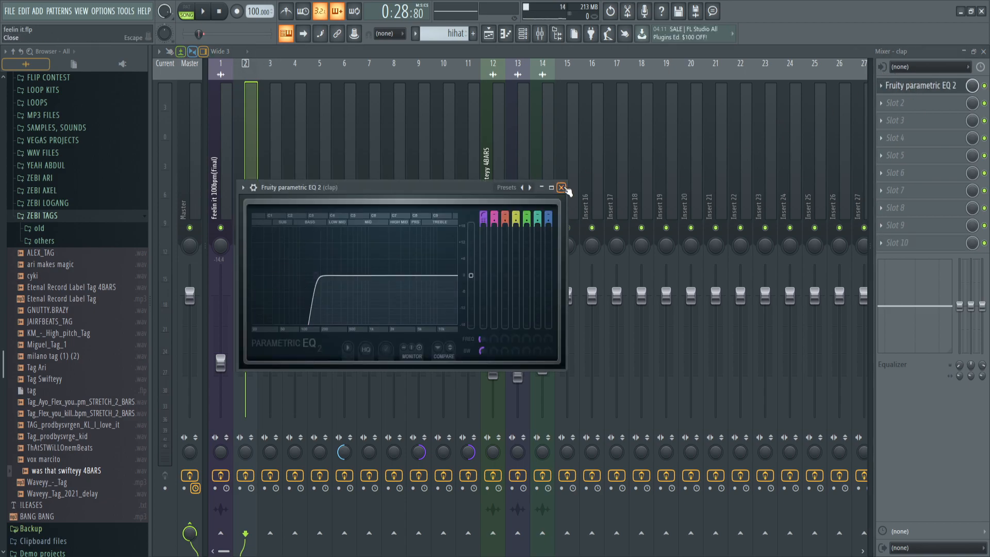
left_click(562, 188)
Open Looperator on the hihat mixer track and examine the loop effects on steps 7 and 15.
left_click(268, 203)
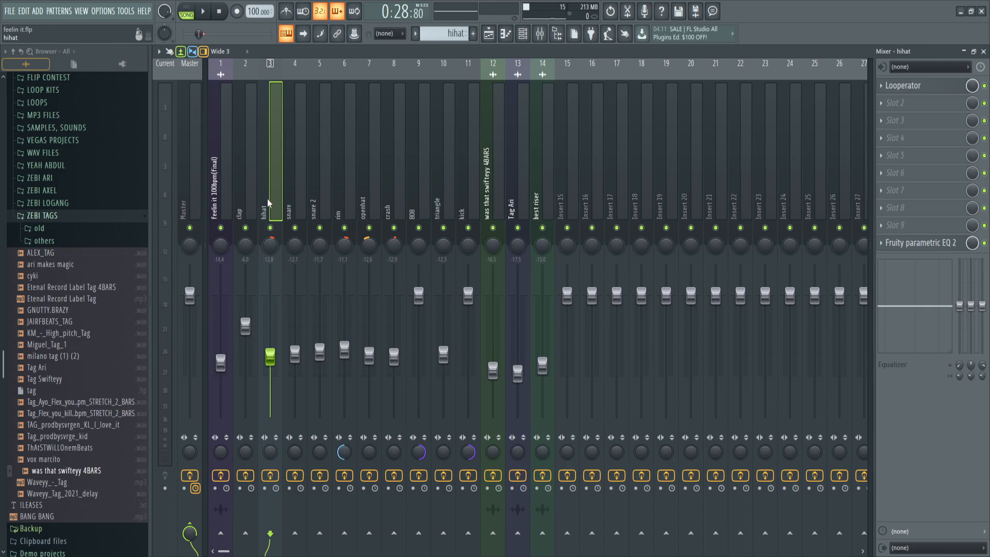
left_click(904, 86)
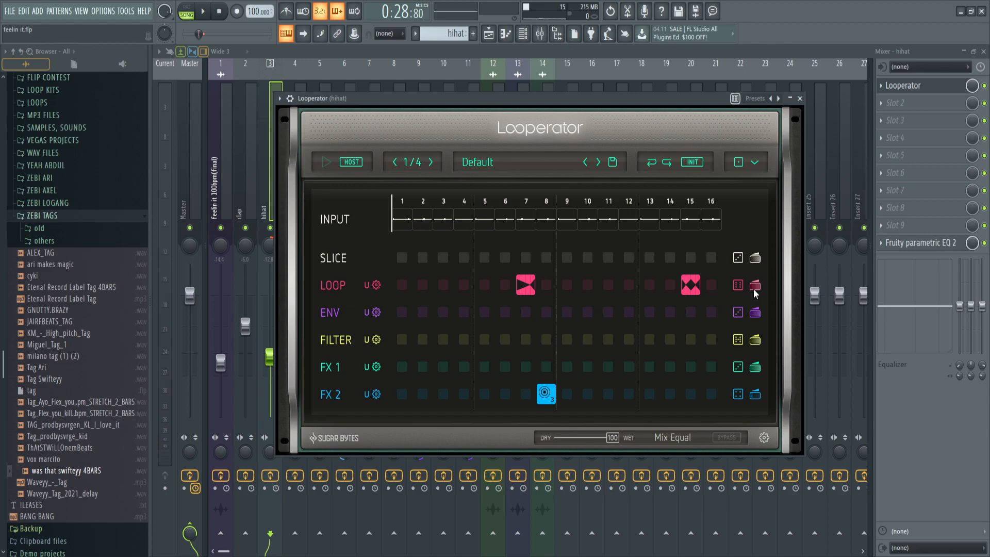
left_click(518, 285)
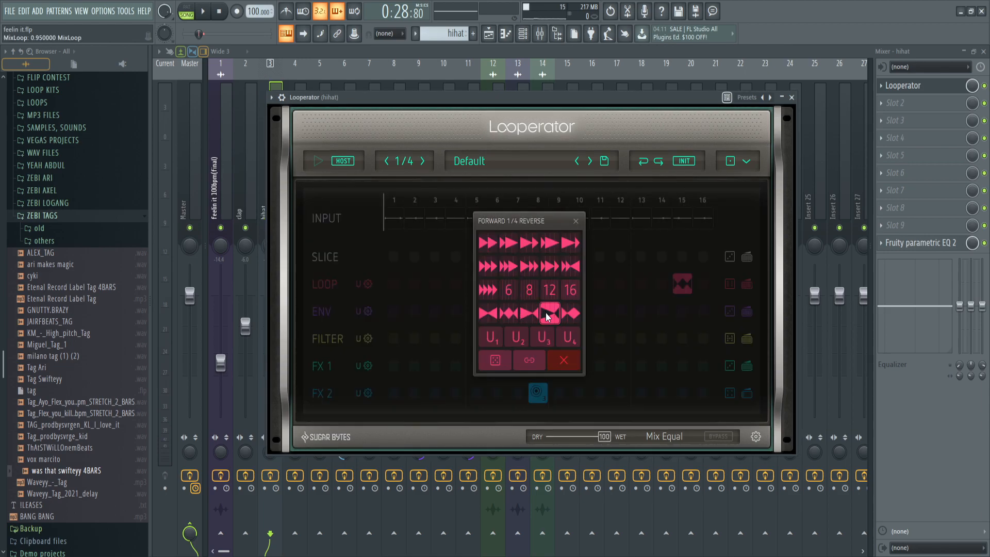
left_click(550, 315)
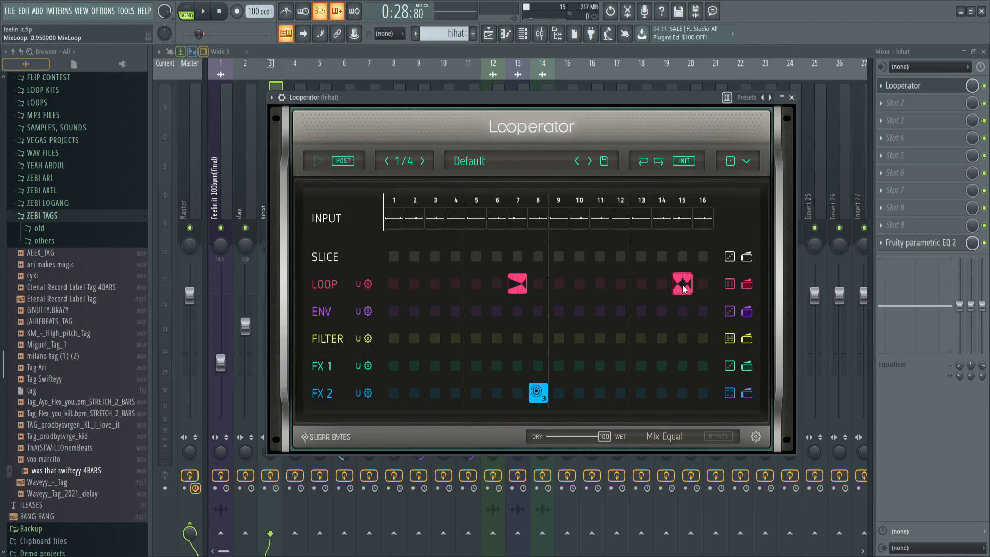
left_click(683, 284)
left_click(672, 315)
Examine the FX 2 reverb on step 8 of the hihat's Looperator.
left_click(538, 393)
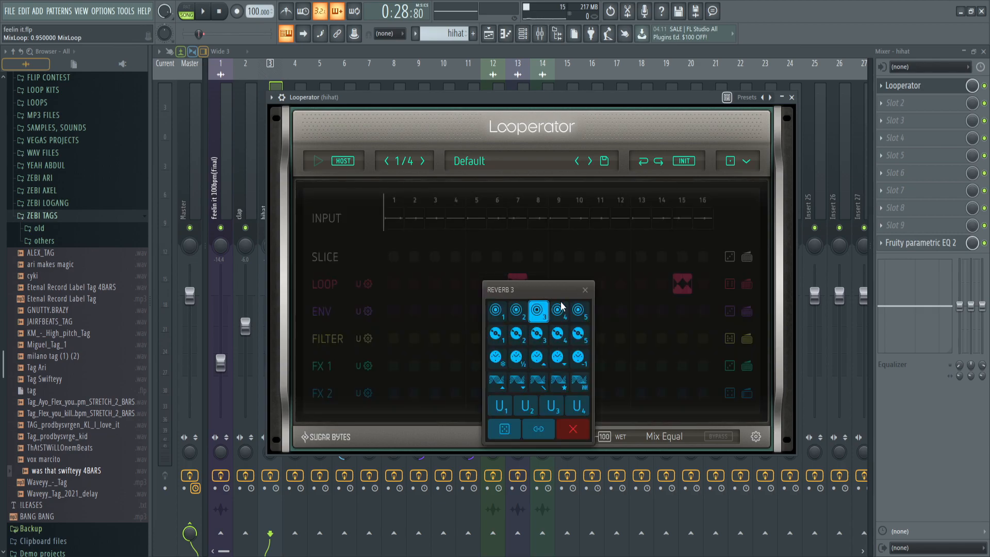
left_click(585, 290)
left_click(747, 394)
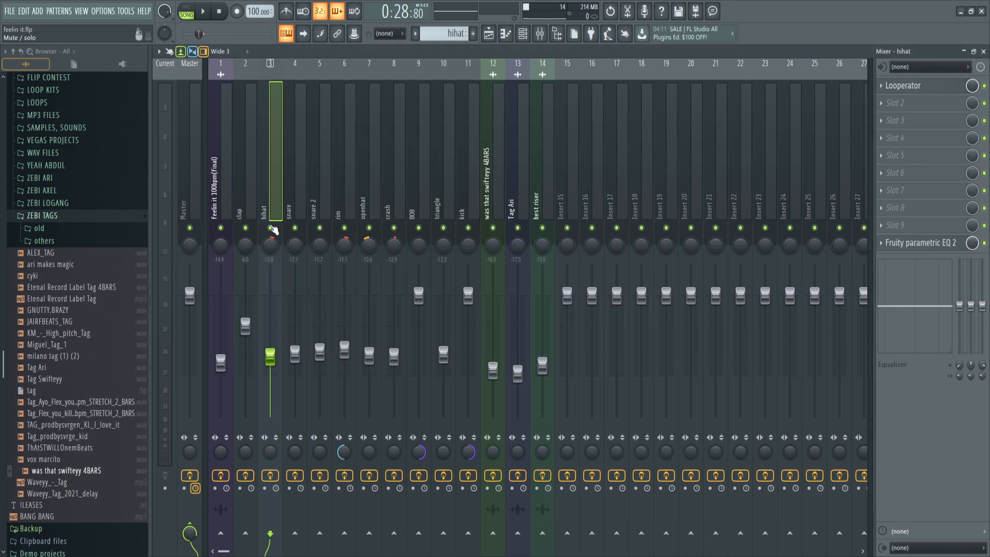
Solo the hihat mixer track and open its Looperator effect.
right_click(272, 228)
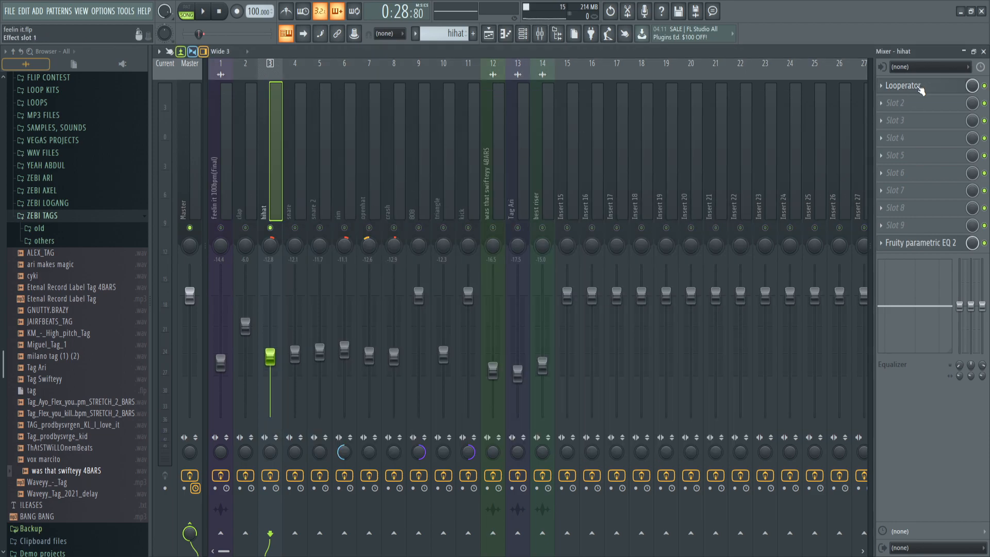
left_click(908, 85)
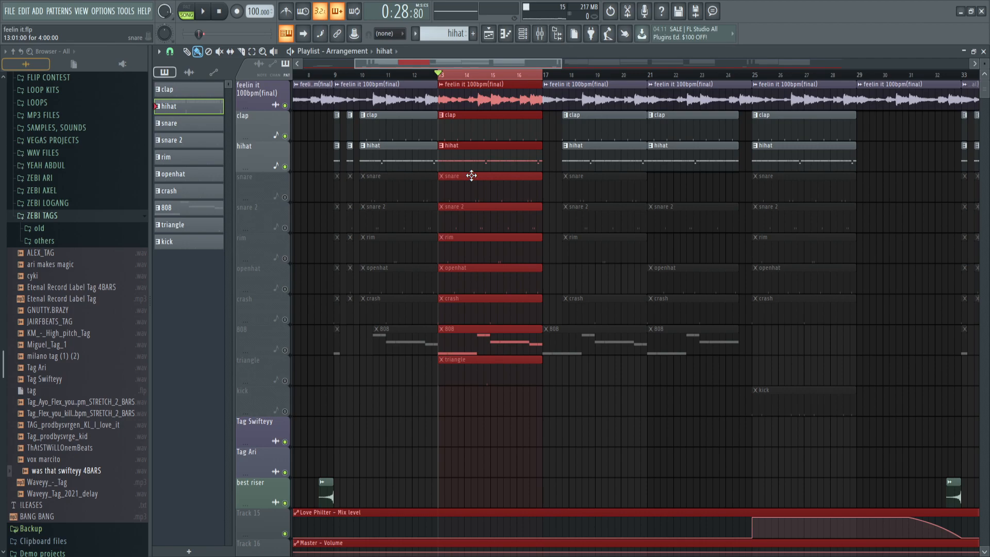
Open the snare channel's sample and examine the snare pattern's notes in the piano roll.
scroll(473, 188, "up", 1)
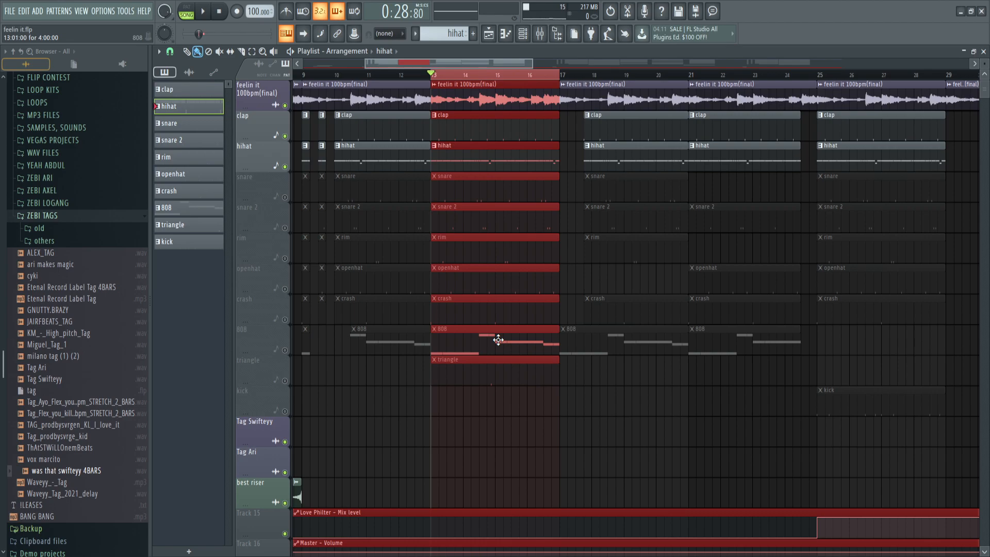
key("F6")
left_click(426, 209)
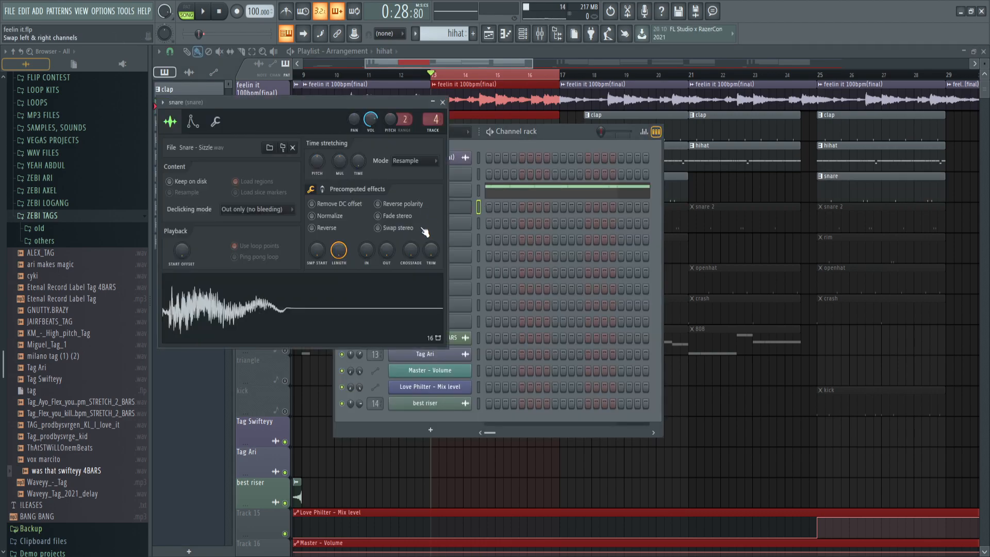
left_click(298, 286)
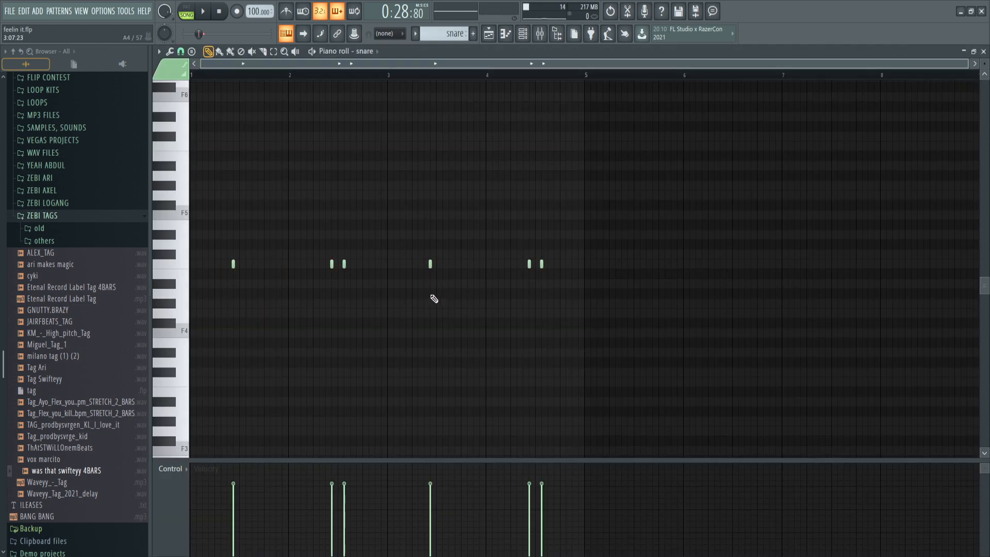
Return to the playlist and play the selected bars with the snare added.
left_click(489, 35)
scroll(517, 155, "up", 3)
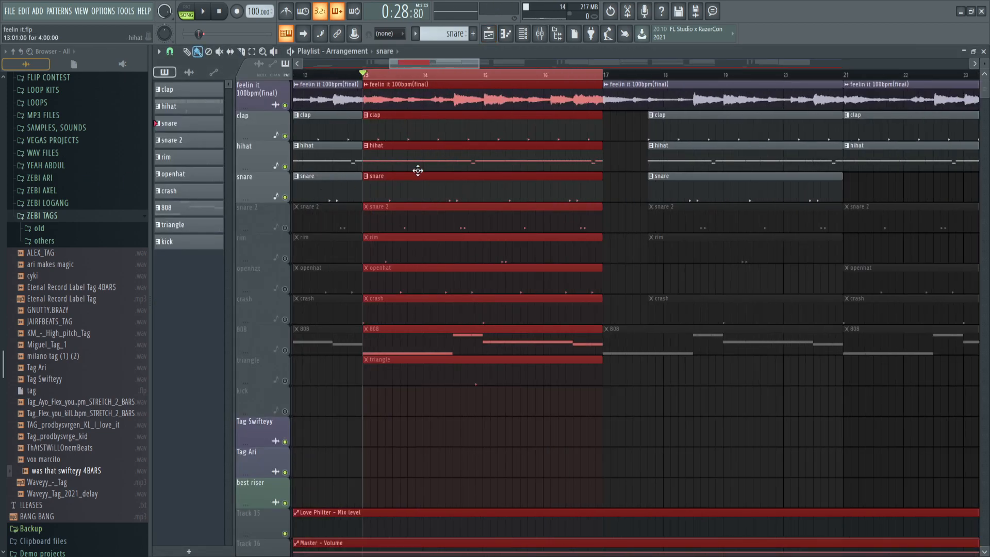
scroll(568, 186, "up", 1)
key("space")
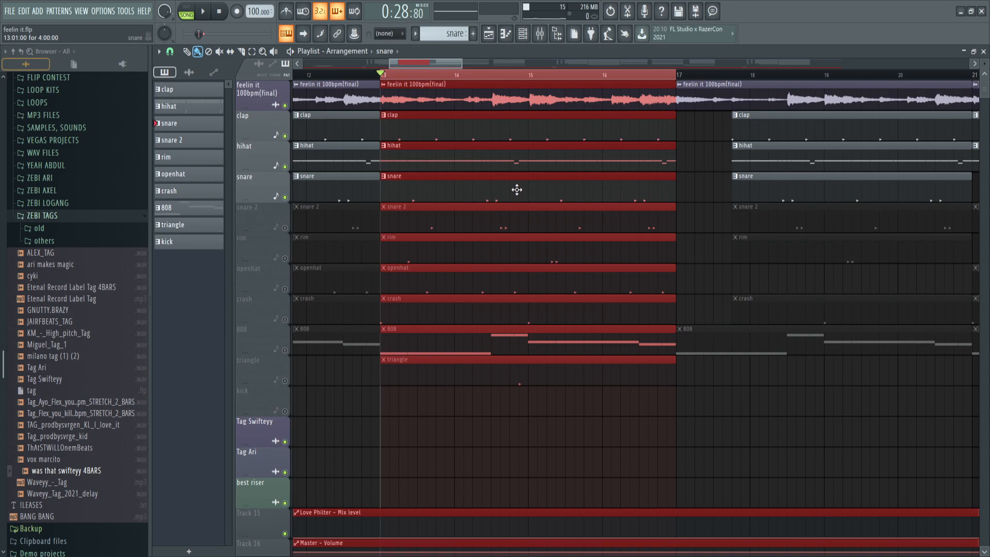
Unmute the snare 2 playlist track, keep the rim muted, and open the snare 2 channel's sample settings.
left_click(285, 228)
left_click(285, 259)
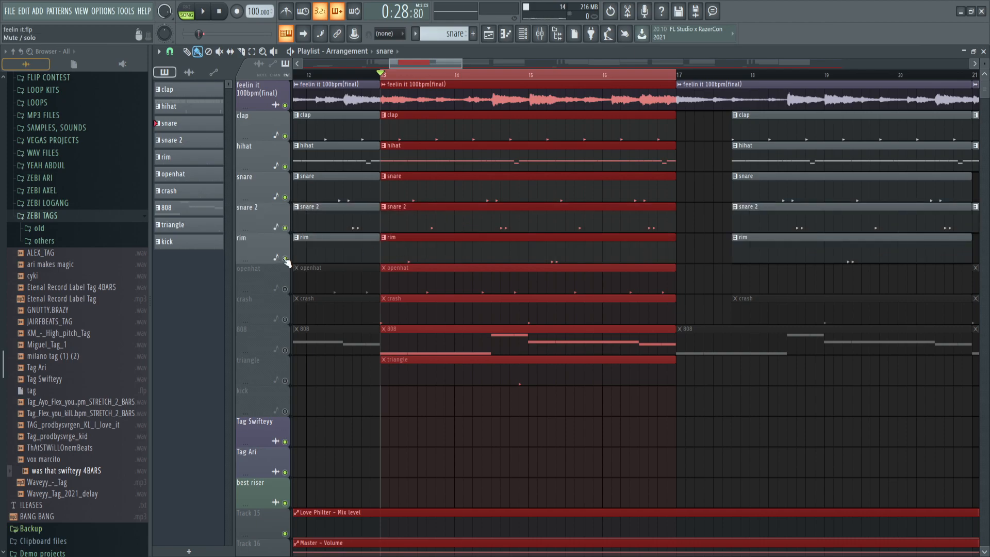
left_click(284, 258)
left_click(523, 34)
left_click(430, 224)
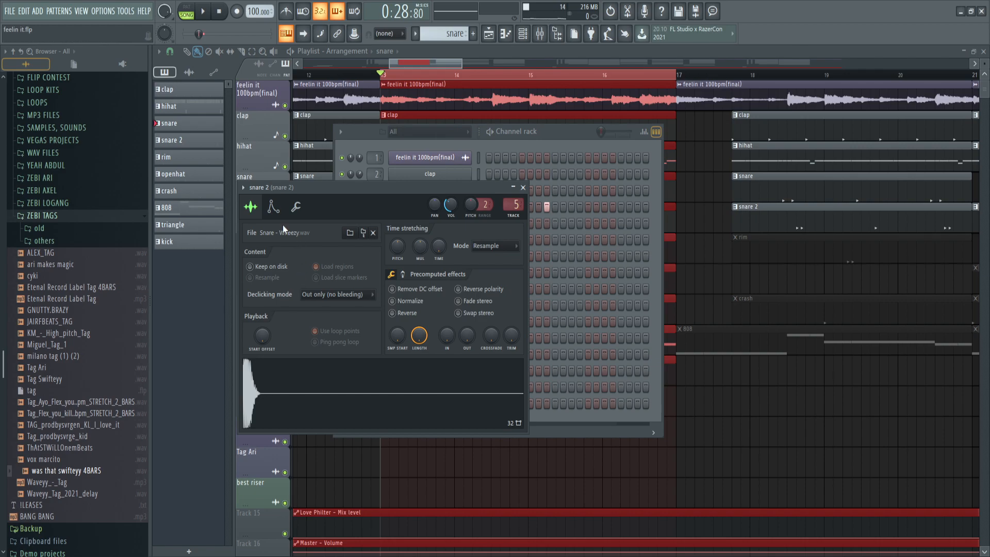
Examine the snare 2 pattern's notes and velocities across the four bars in the piano roll.
key("F7")
scroll(436, 34, "down", 2)
left_click_drag(626, 275, 226, 198)
key("ctrl+d")
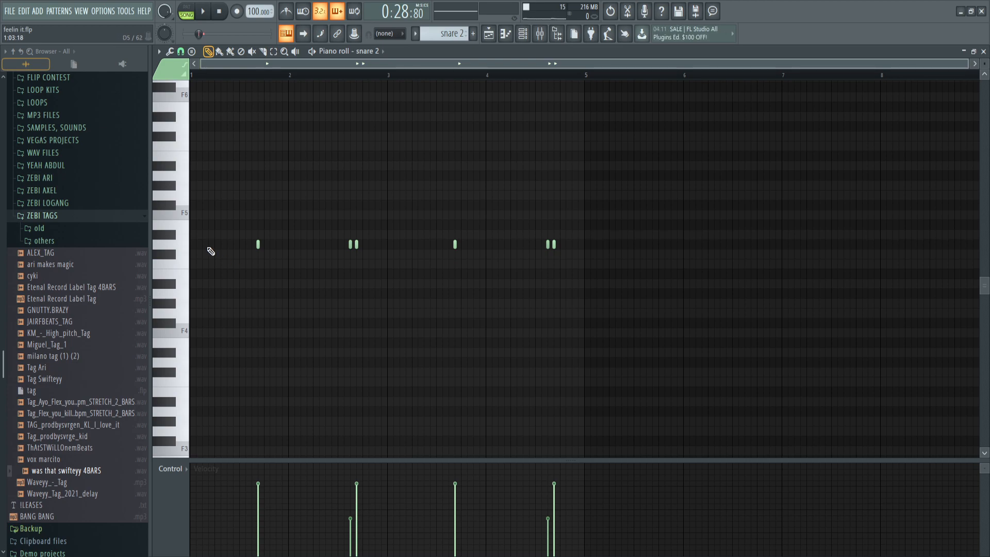
scroll(283, 309, "up", 1)
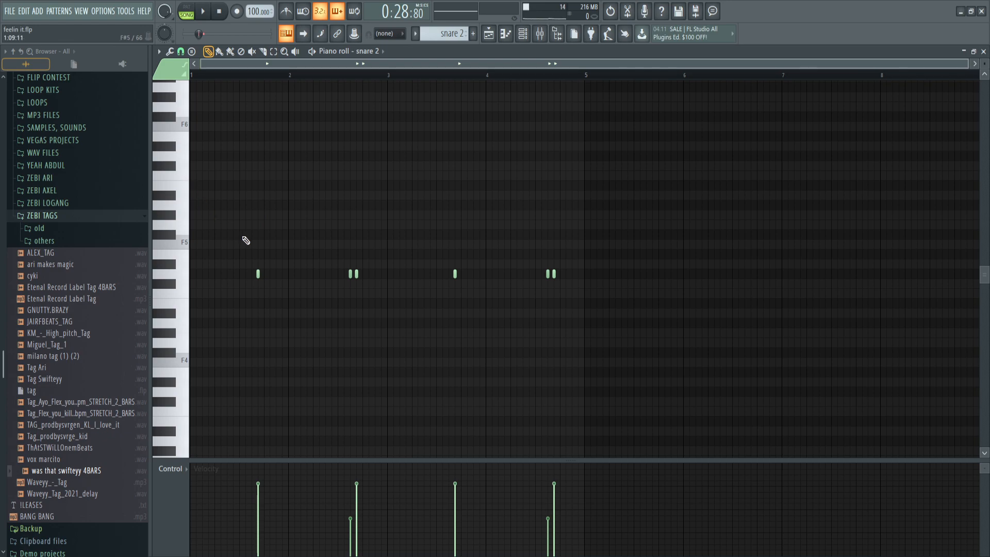
scroll(427, 268, "right", 1)
scroll(350, 271, "down", 3)
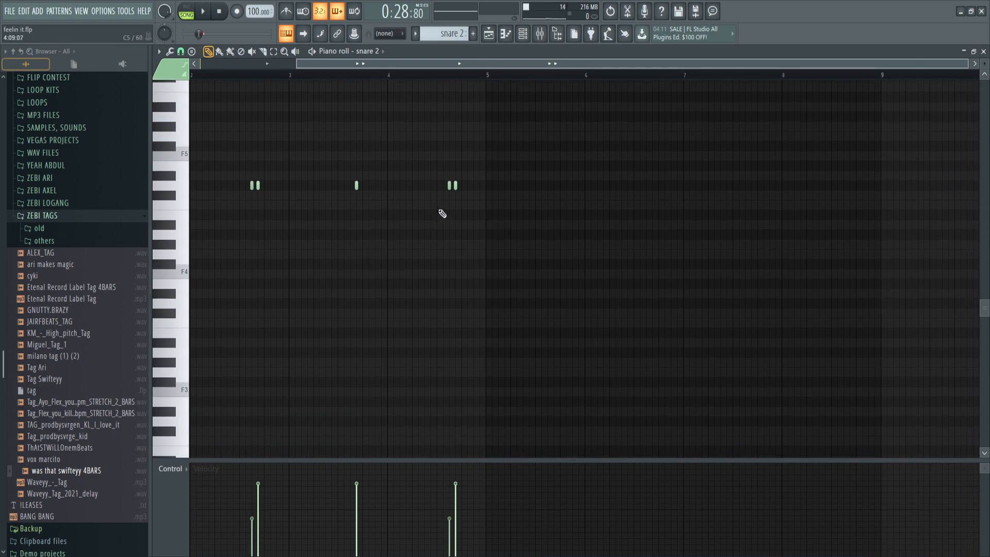
left_click_drag(439, 211, 463, 179)
scroll(380, 241, "down", 1)
scroll(363, 230, "up", 2)
scroll(345, 231, "left", 1)
scroll(336, 234, "up", 2)
left_click_drag(403, 225, 409, 225)
left_click(411, 280)
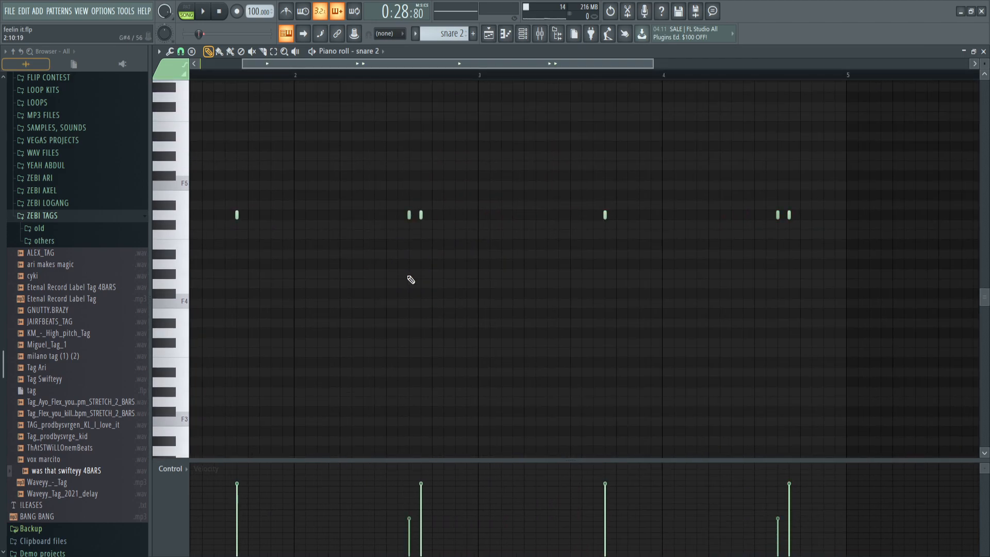
Return to the playlist and play the selected bars with snare 2 added.
key("F5")
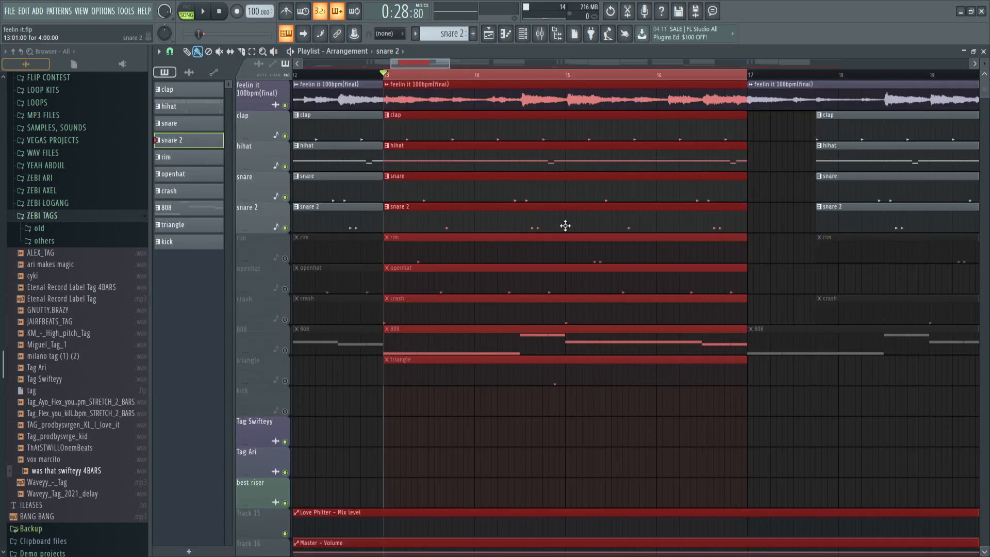
key("space")
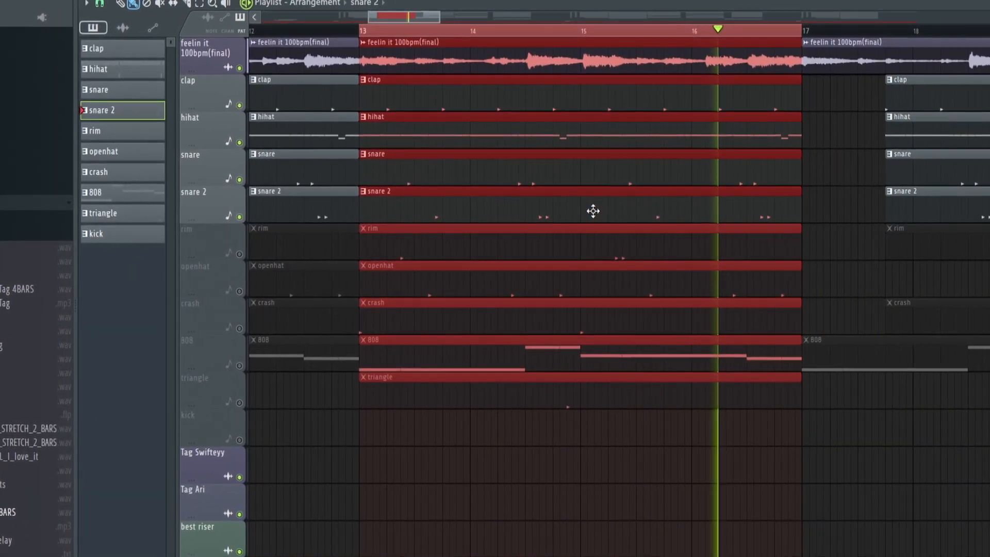
Examine the rim channel's sample and the effect in the first slot of its mixer track.
key("F6")
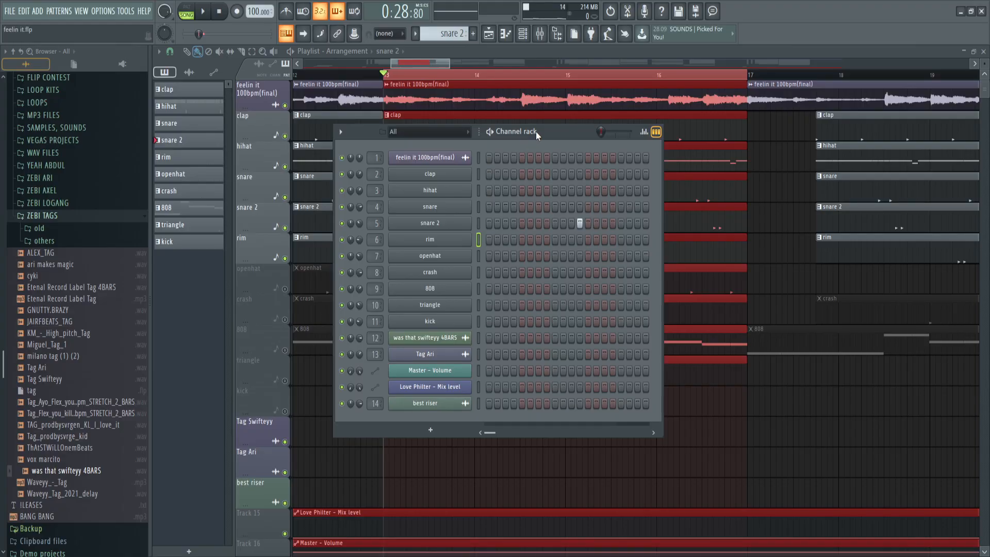
left_click_drag(536, 132, 539, 125)
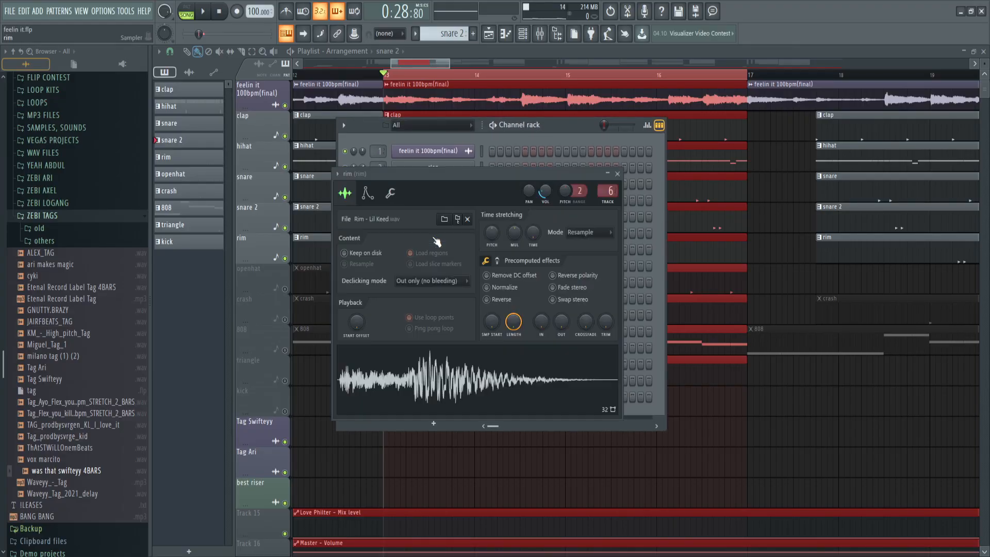
left_click(436, 234)
left_click(618, 173)
left_click(540, 34)
left_click(917, 85)
Examine the rim pattern's bar 1 and bar 3 notes, and play the selected playlist bars with the rim added.
left_click_drag(452, 188, 451, 183)
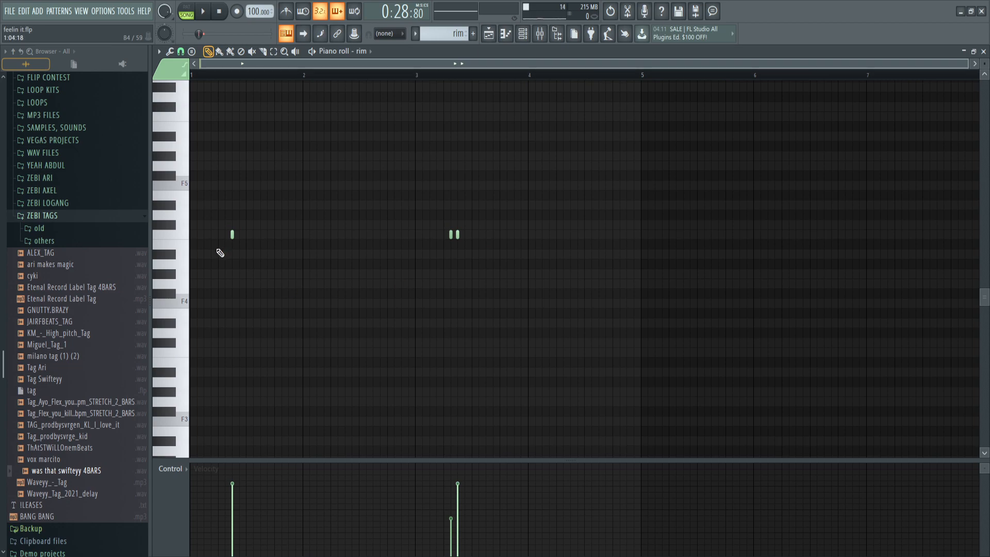
left_click_drag(218, 251, 282, 205)
left_click(282, 206, "ctrl")
left_click(232, 235)
scroll(454, 235, "up", 3)
left_click_drag(447, 230, 455, 244)
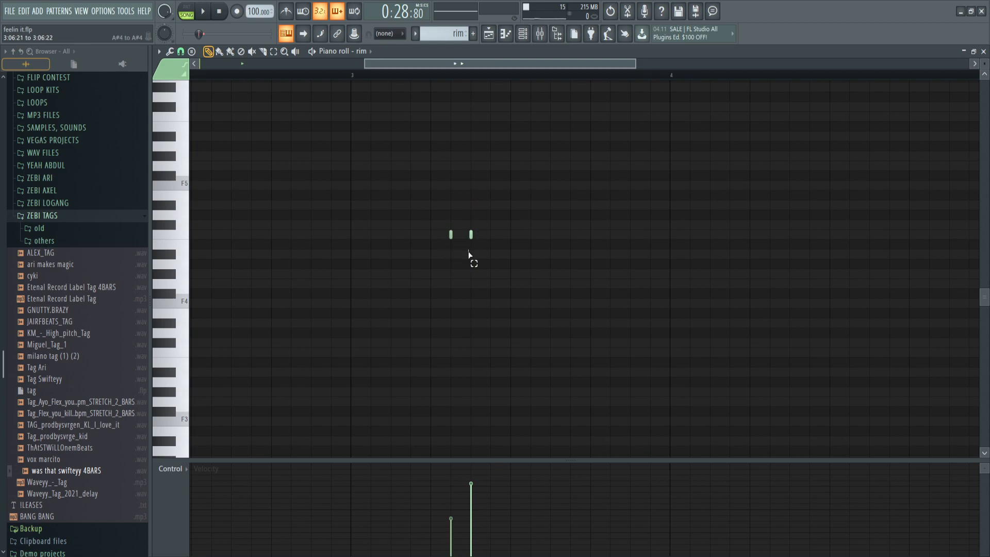
key("F5")
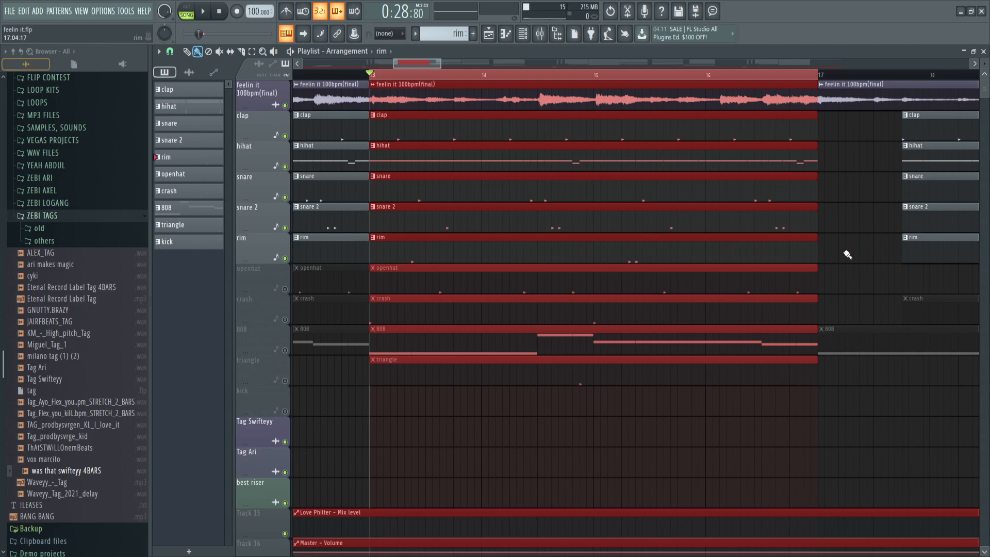
key("space")
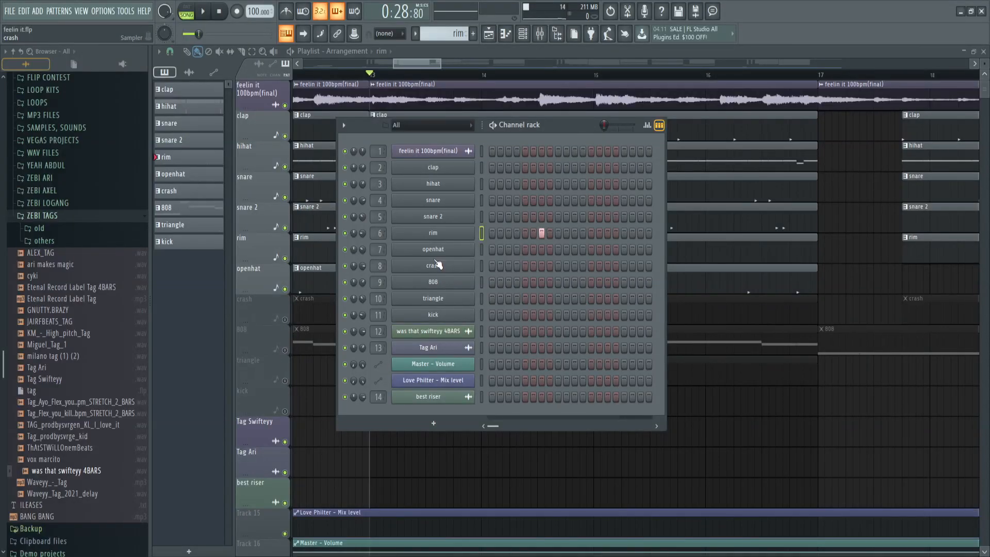
Examine the openhat sample and its pattern's notes, and play the selected playlist bars with the openhat added.
left_click(438, 250)
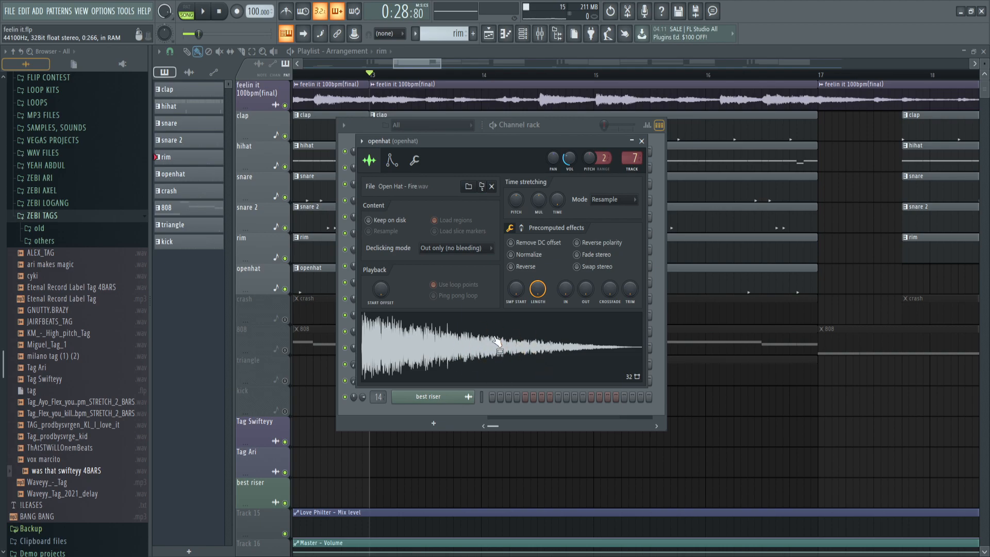
key("F7")
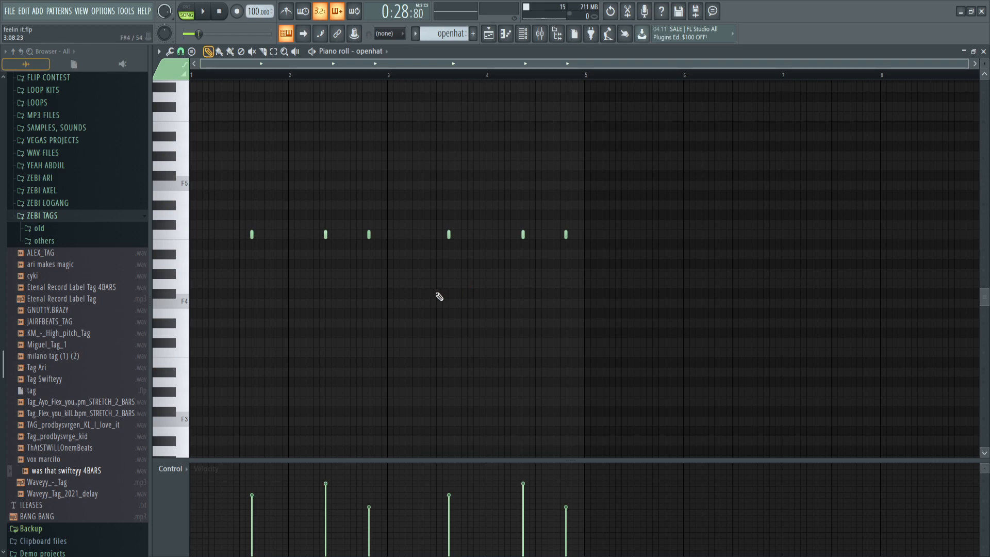
key("F5")
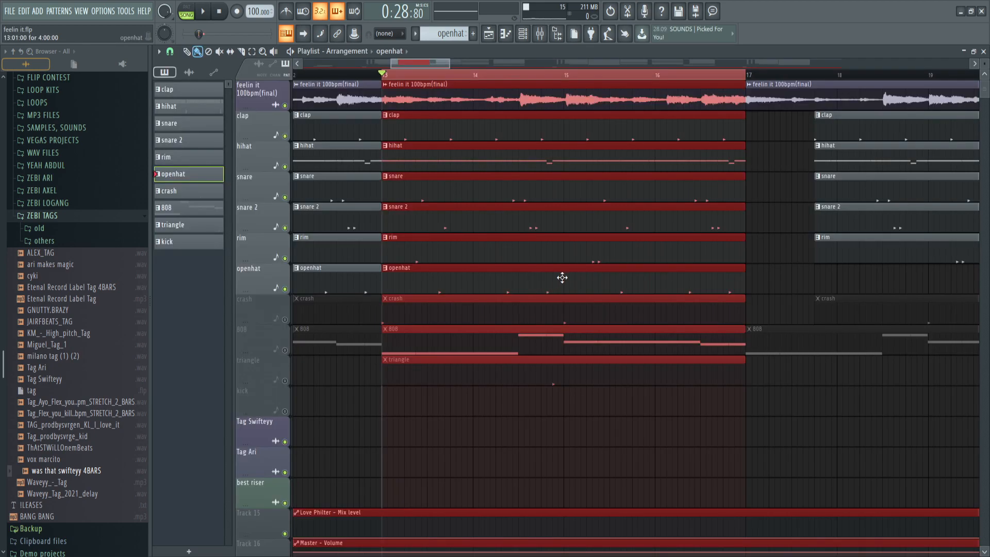
key("space")
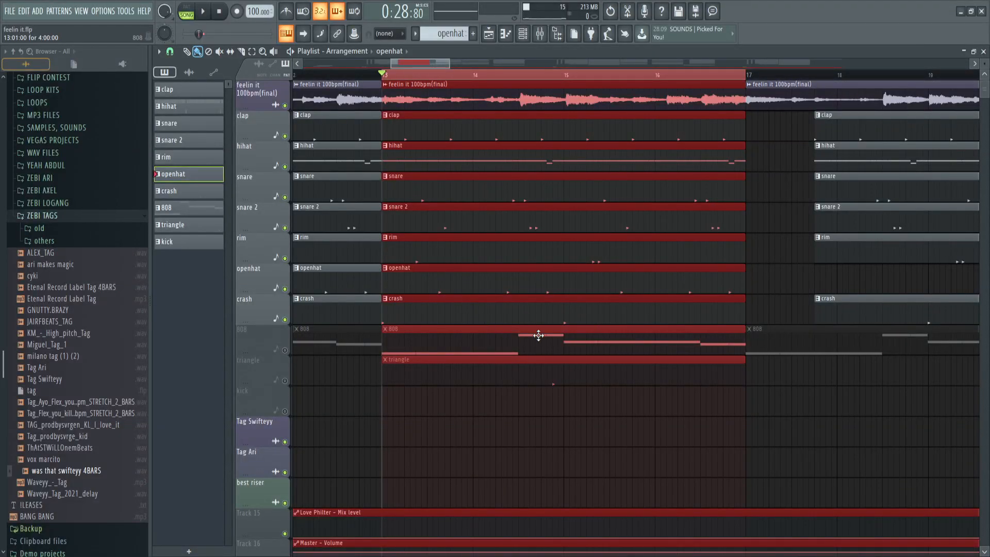
Open the crash channel's sample from the channel rack, examine its waveform and close both windows.
left_click(524, 37)
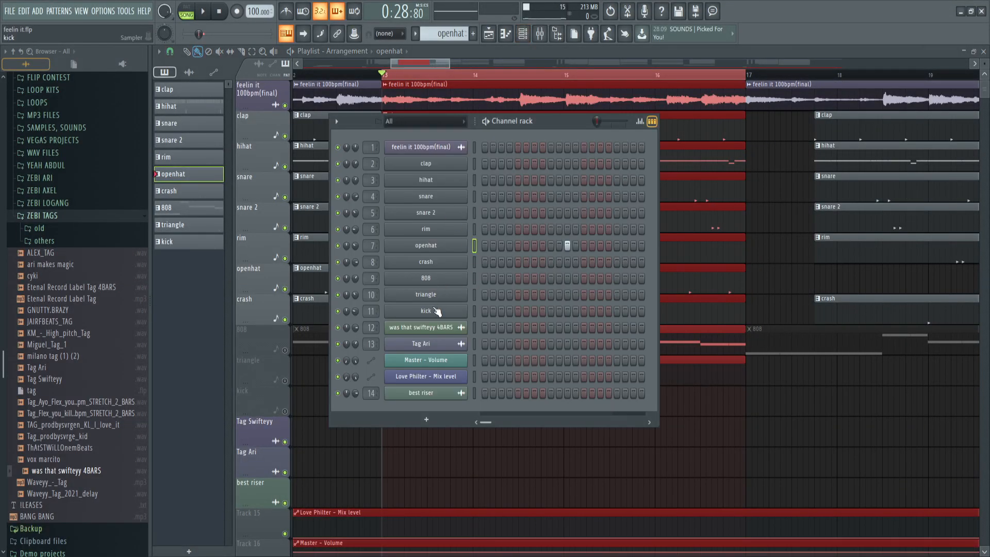
left_click(428, 262)
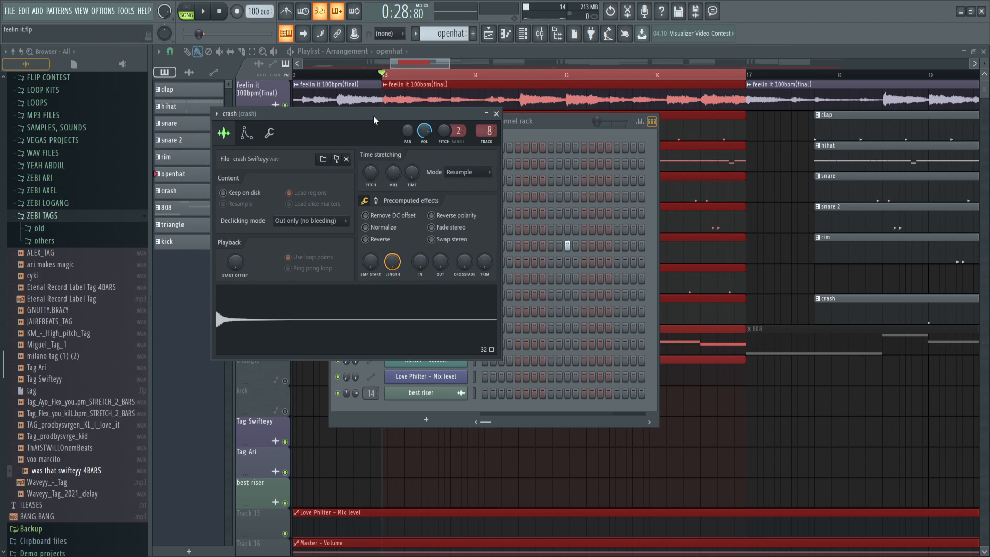
left_click_drag(373, 116, 402, 119)
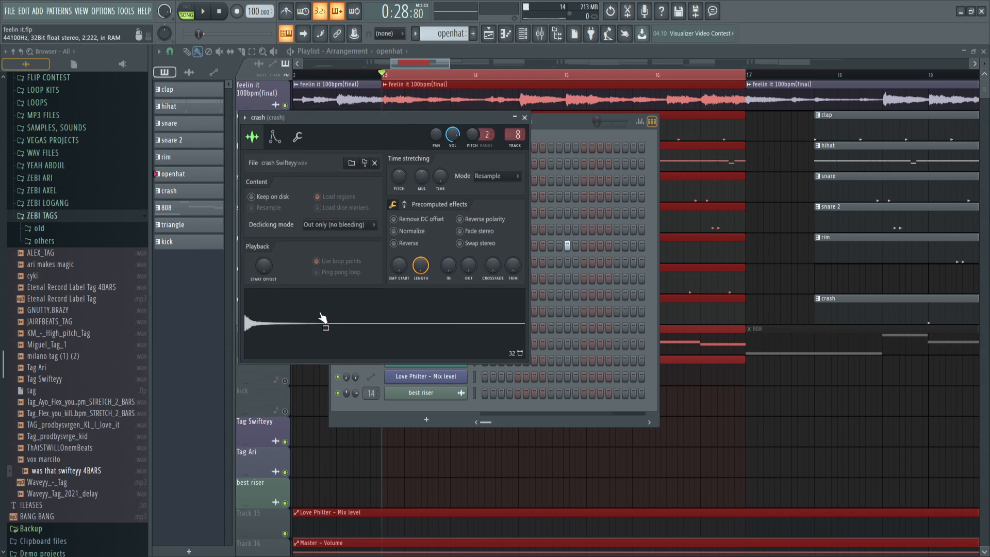
key("Escape")
key("Escape")
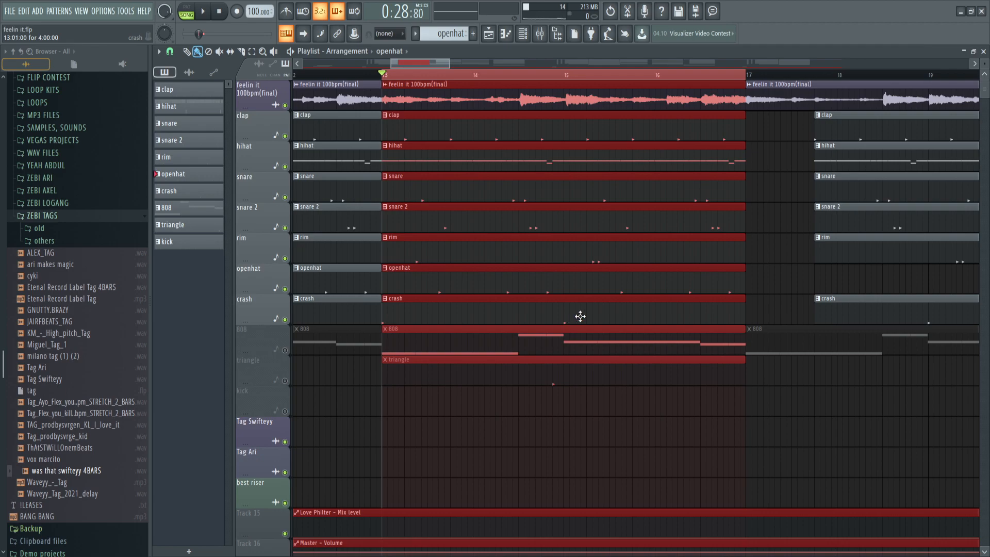
Play the selected bars with the crash and examine the crash pattern's notes and velocities in the piano roll.
key("space")
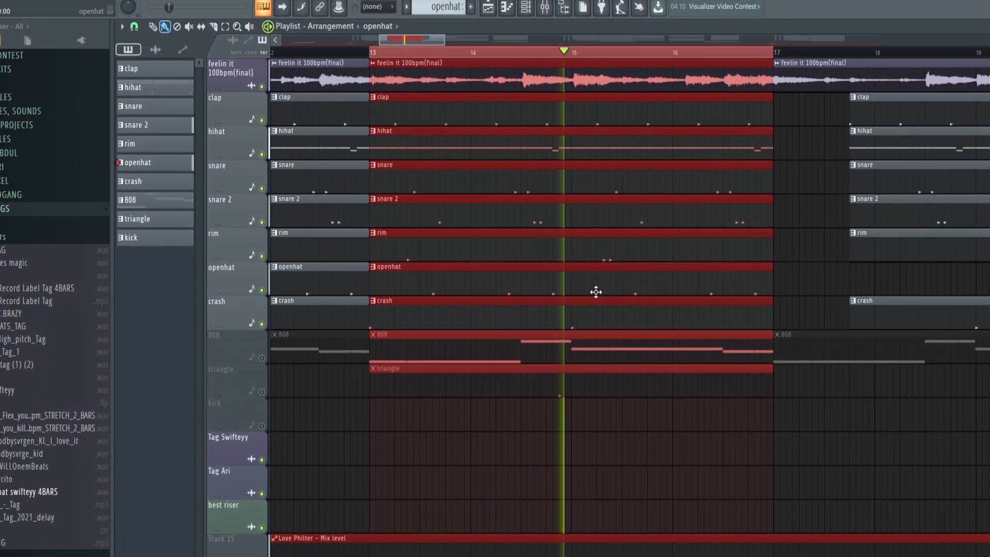
double_click(627, 312)
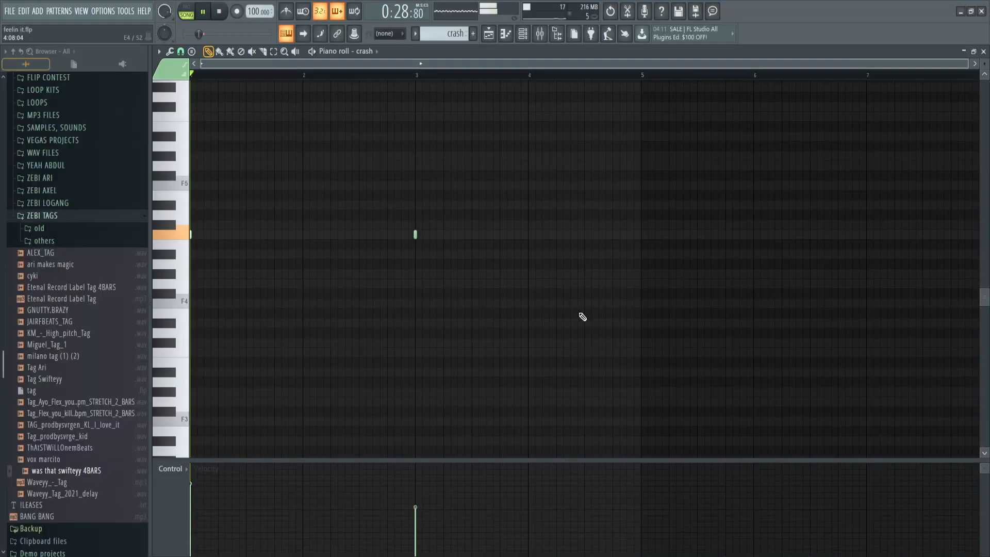
key("space")
left_click_drag(396, 285, 395, 238)
left_click(388, 286, "ctrl")
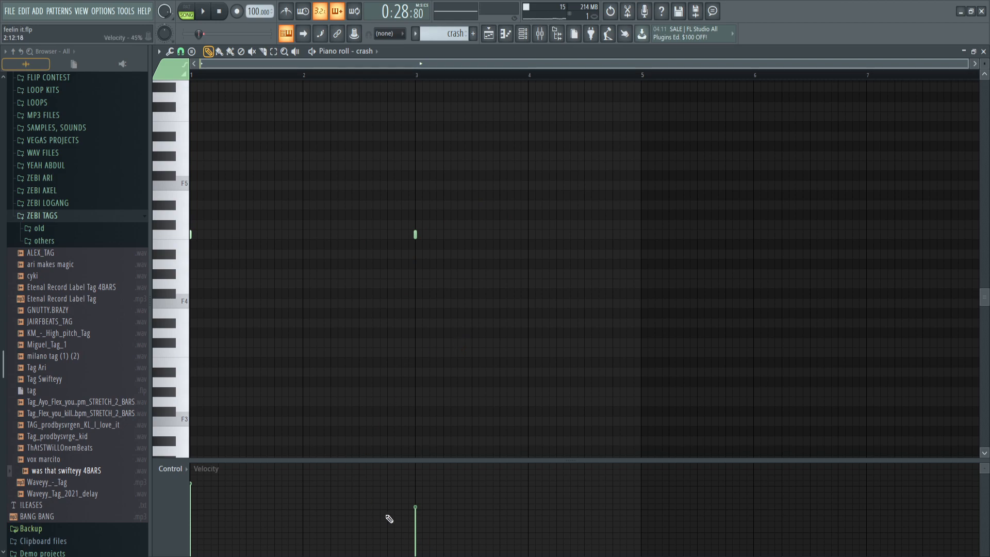
Return to the playlist, unmute the triangle track and clear the bar selection.
left_click(490, 34)
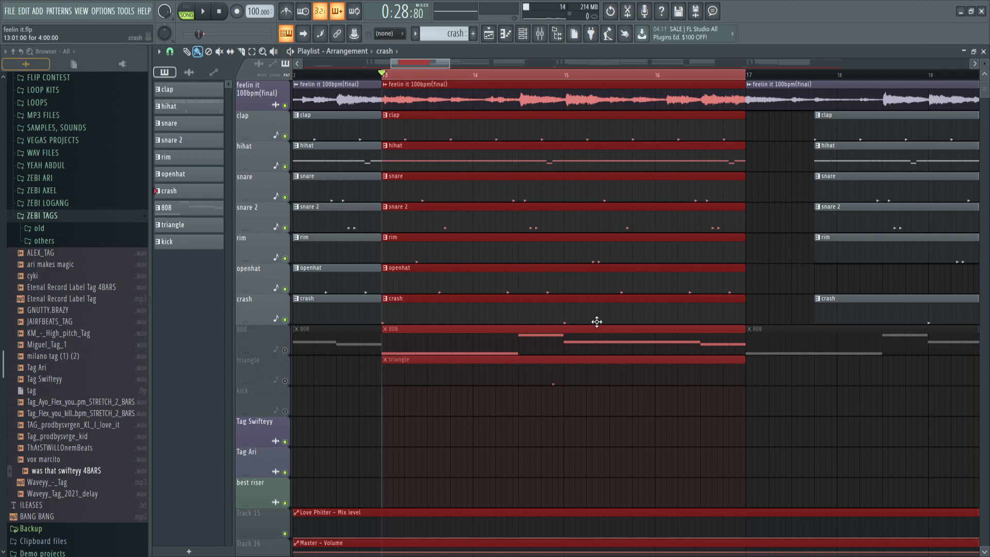
right_click(754, 371, "alt")
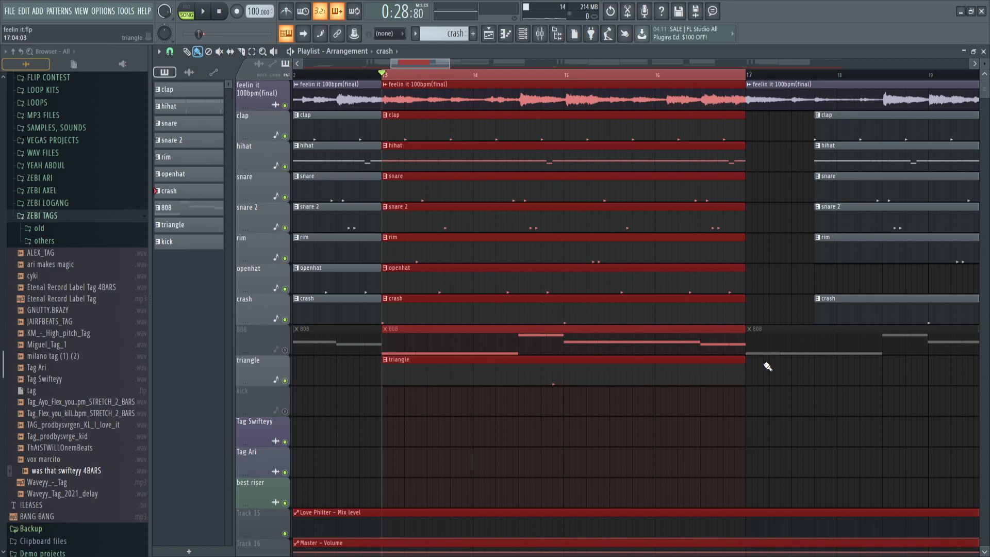
left_click(544, 394, "ctrl")
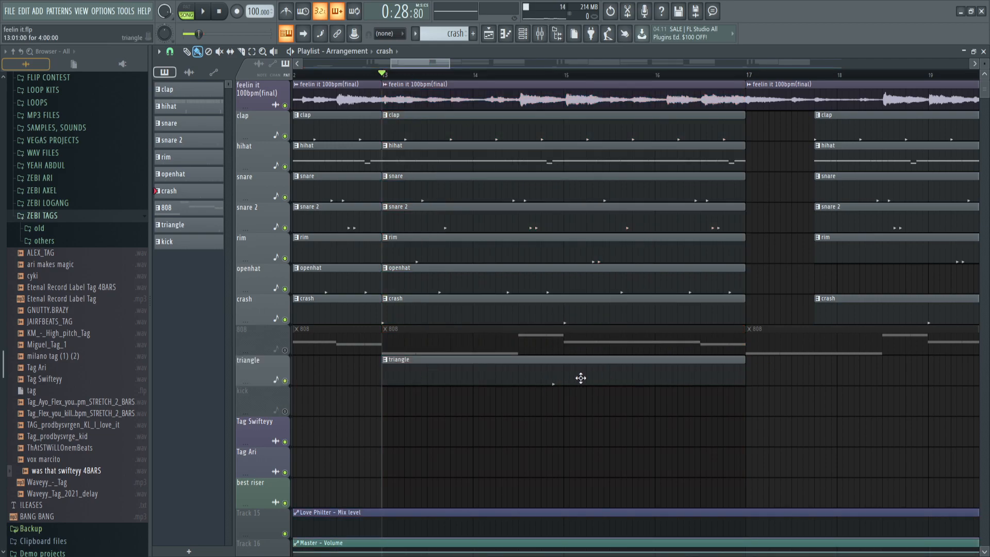
Open the triangle channel's sample from the channel rack, inspect it and close both windows.
left_click(524, 34)
left_click(475, 295)
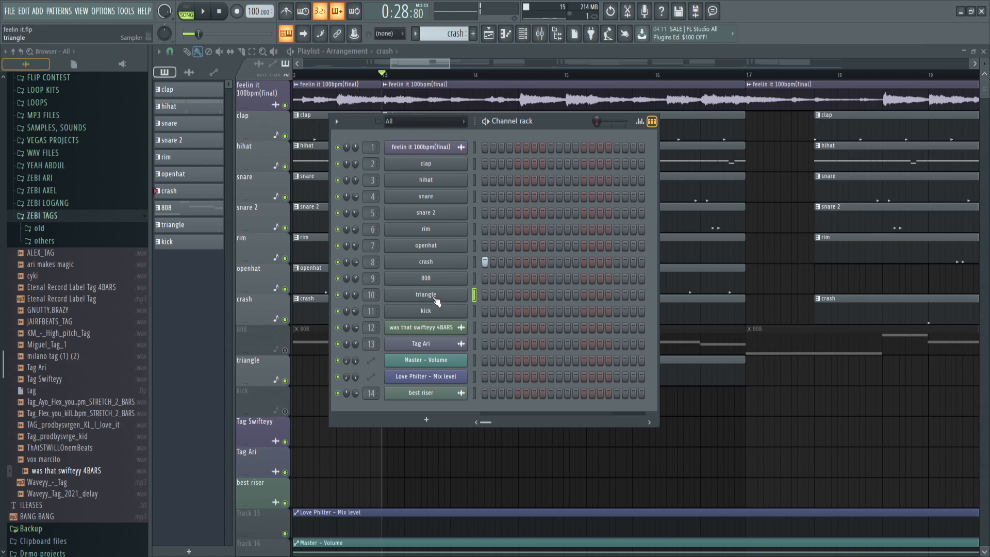
left_click(434, 300)
key("Escape")
key("Escape")
Open the triangle pattern in the piano roll and try nudging its single note two steps earlier.
scroll(592, 305, "down", 2)
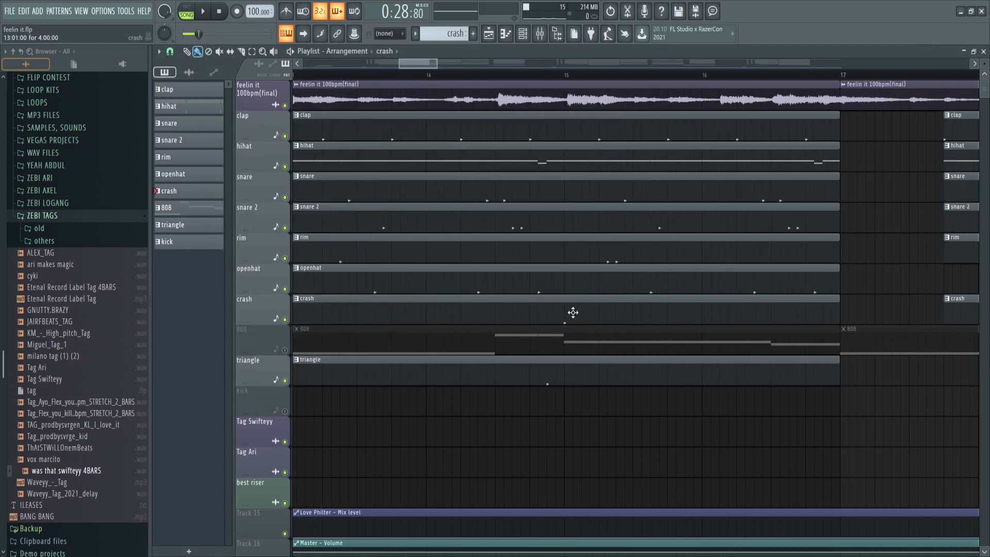
double_click(568, 372)
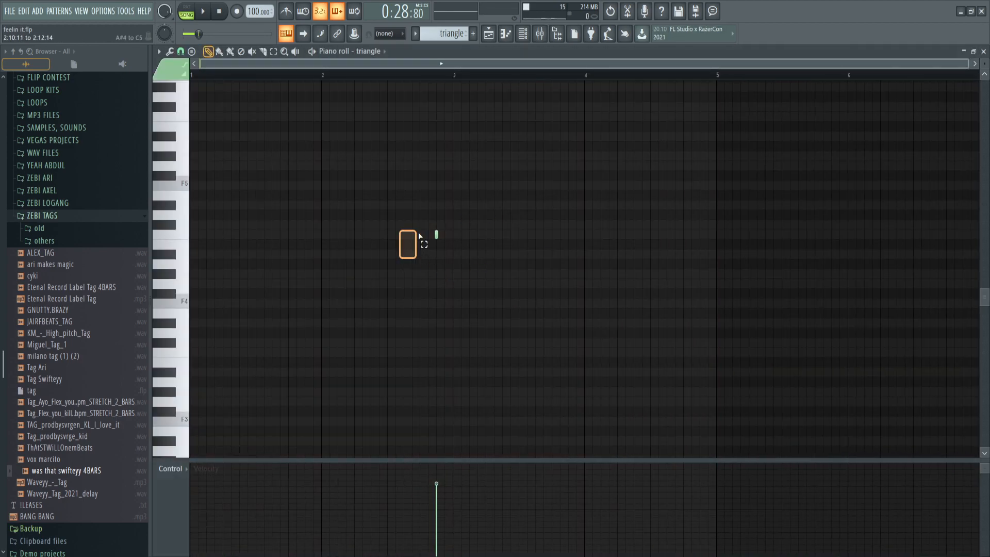
key("ctrl+a")
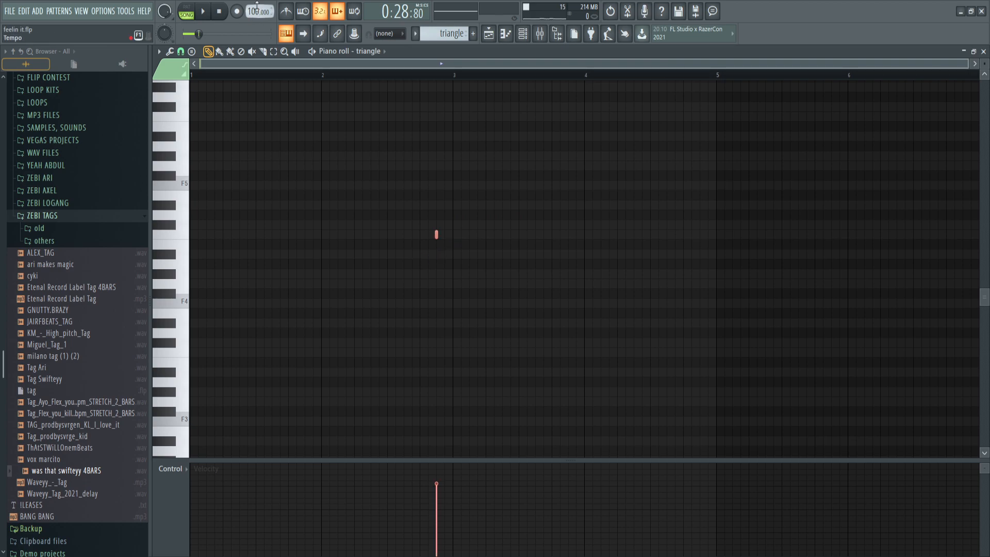
left_click_drag(415, 249, 470, 200)
key("shift+Left")
key("shift+Left")
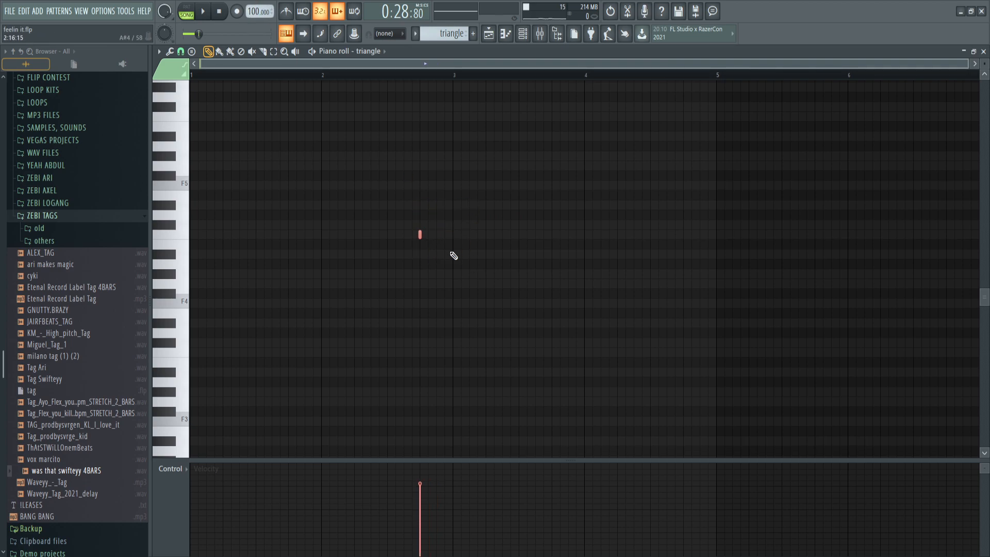
key("F5")
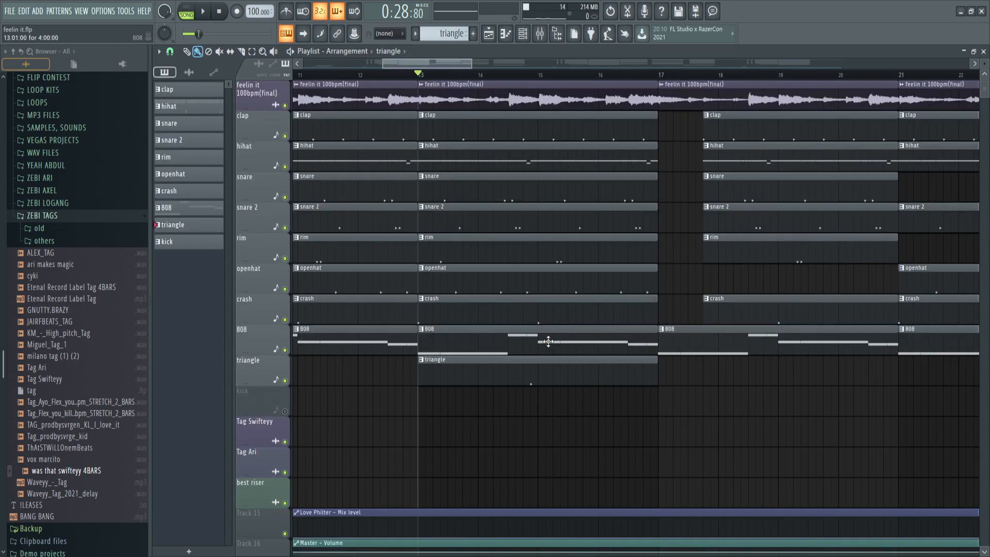
Examine the 808 sample's settings and waveform, and open the Fruity soft clipper on the 808's mixer insert.
left_click(523, 34)
left_click(439, 279)
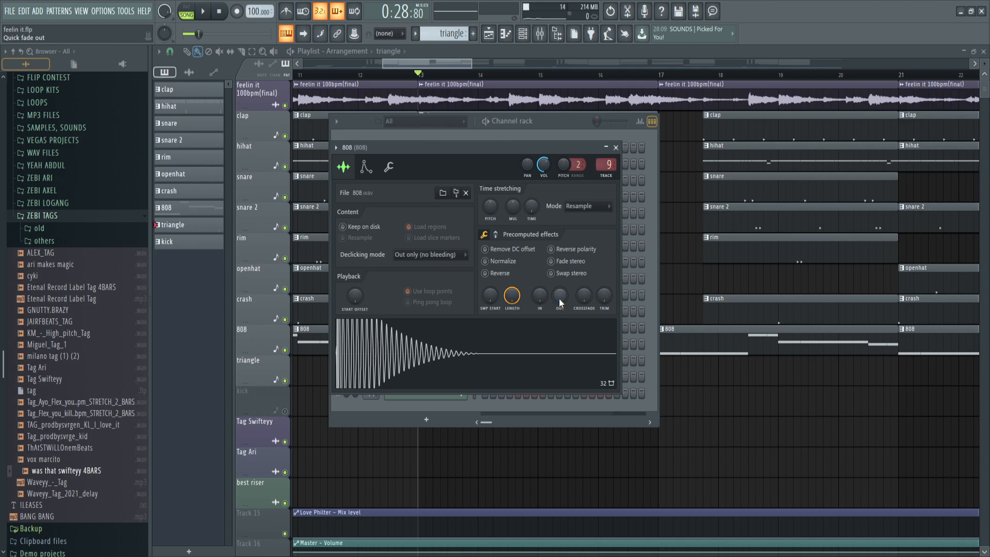
key("F9")
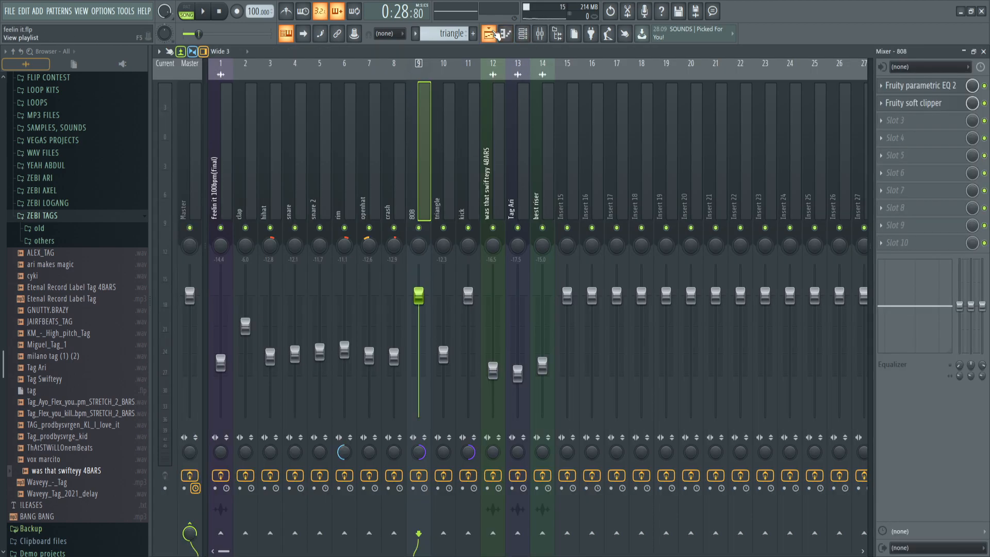
left_click(492, 34)
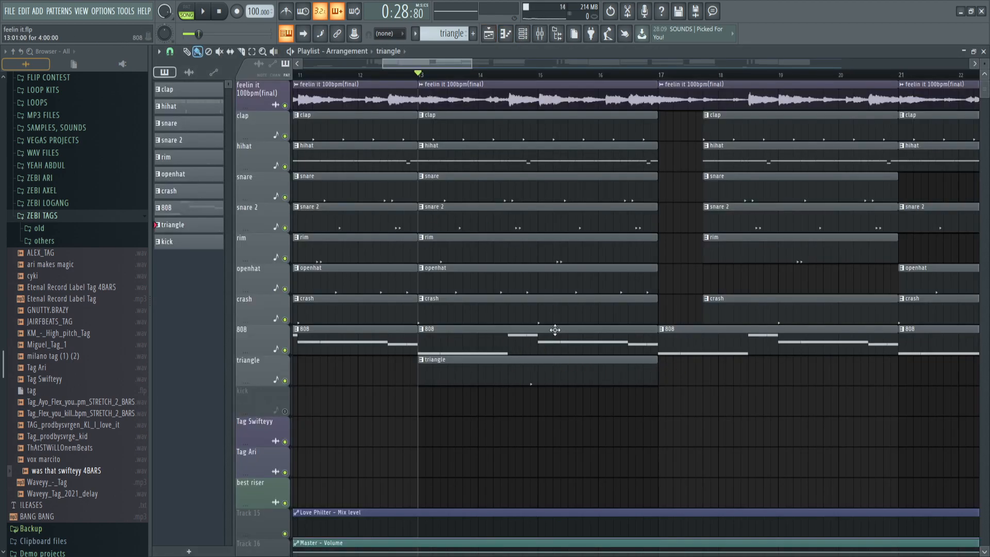
left_click(540, 34)
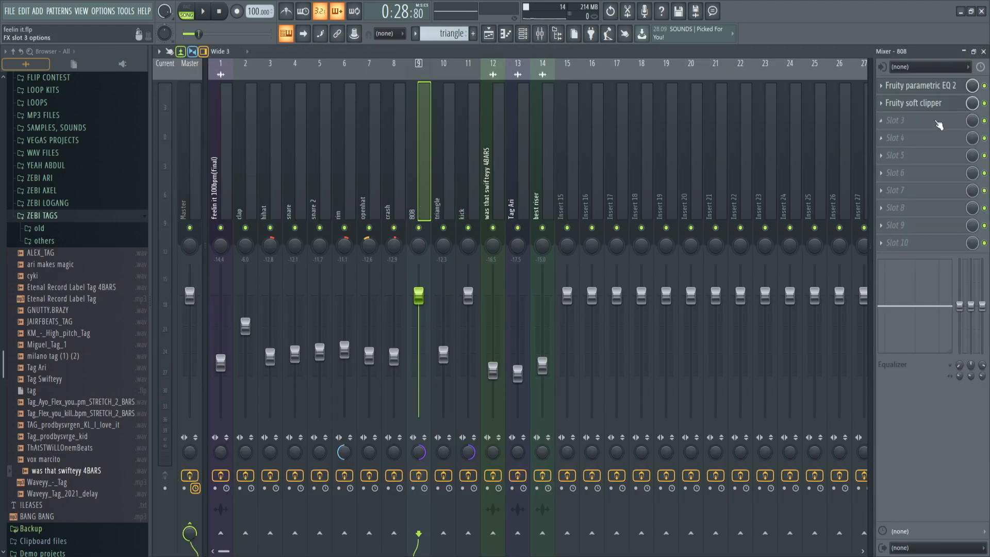
left_click(924, 103)
left_click_drag(313, 138, 478, 183)
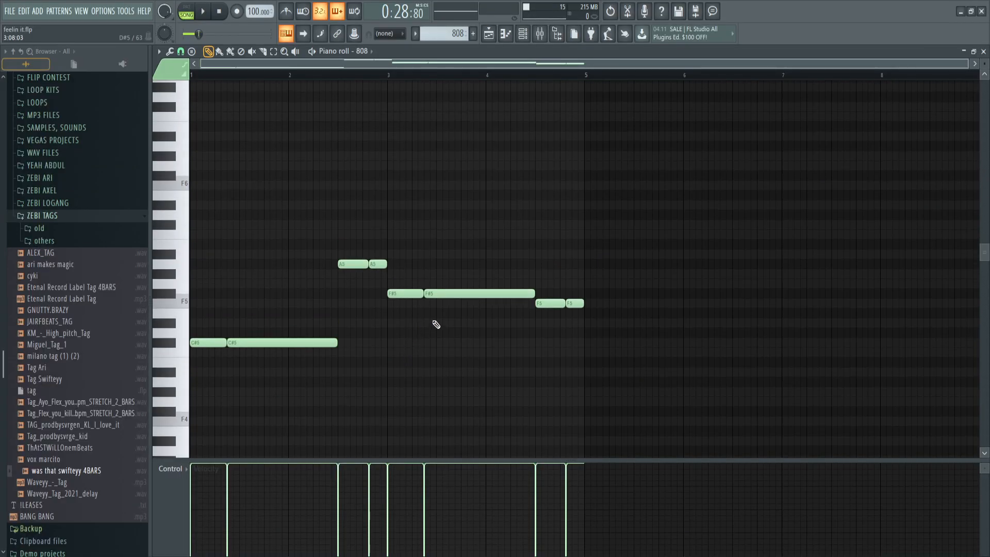
Examine the 808 pattern's pitches and note lengths in the piano roll.
left_click_drag(325, 378, 190, 319)
left_click_drag(289, 356, 198, 329)
left_click_drag(303, 230, 598, 350)
left_click(633, 359)
scroll(422, 335, "down", 1)
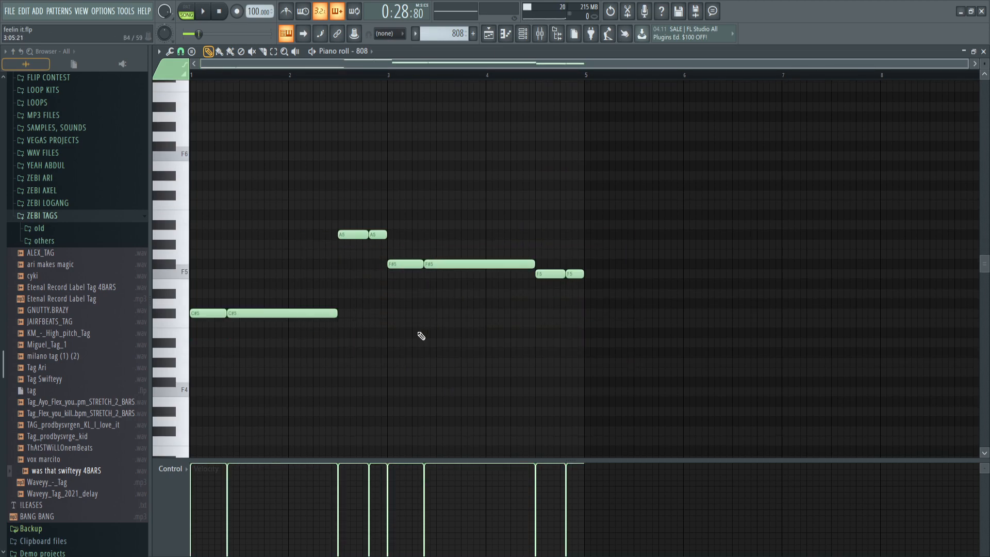
Return to the playlist and play the section from bar 13 with the triangle and 808 added.
key("F5")
left_click(537, 330, "ctrl")
scroll(472, 351, "up", 2)
left_click(478, 347, "ctrl")
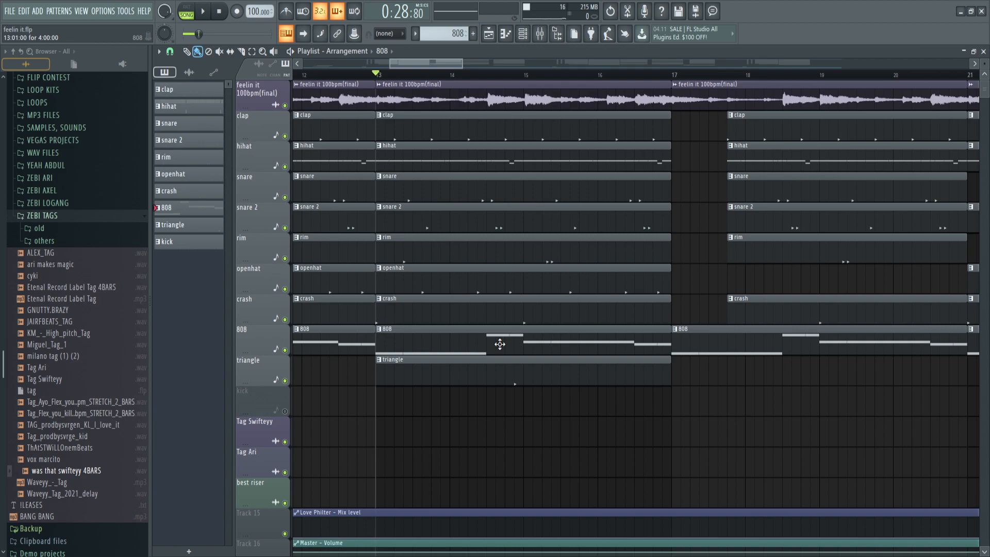
left_click_drag(628, 318, 478, 135)
left_click(532, 206, "ctrl")
key("F7")
key("F5")
key("space")
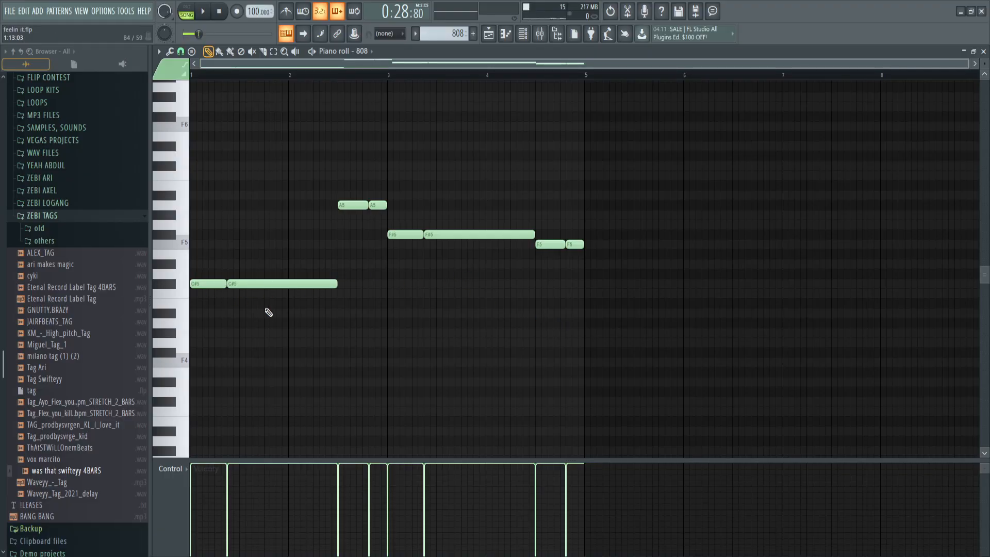
Go over the 808 pattern's notes again in the piano roll, comparing the first two bars with the last two.
left_click_drag(376, 317, 192, 135)
left_click_drag(377, 327, 190, 133)
left_click_drag(401, 243, 597, 238)
left_click(570, 284, "ctrl")
left_click_drag(402, 245, 590, 239)
Unmute the kick track in the playlist and move the playhead to the first kick clip at bar 25.
key("F5")
scroll(502, 401, "down", 10)
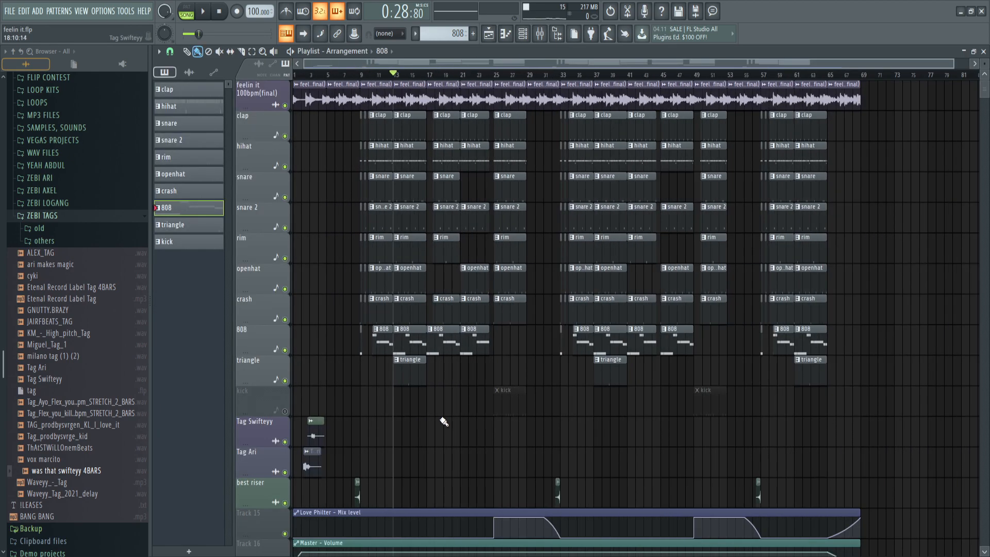
left_click(285, 411)
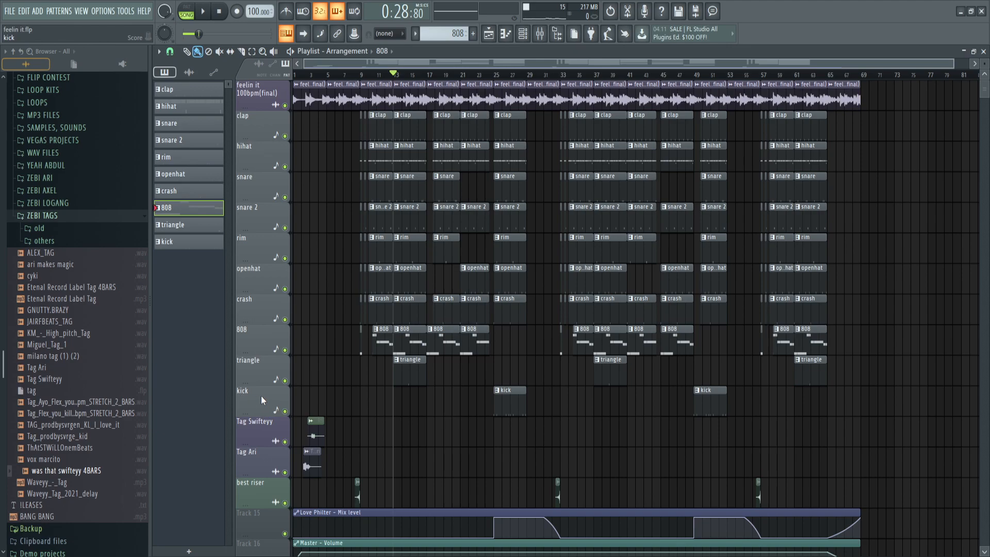
scroll(417, 408, "down", 1)
scroll(462, 411, "up", 2)
middle_click(524, 403, "shift")
scroll(552, 386, "up", 5)
left_click_drag(510, 429, 511, 400)
scroll(503, 382, "down", 5)
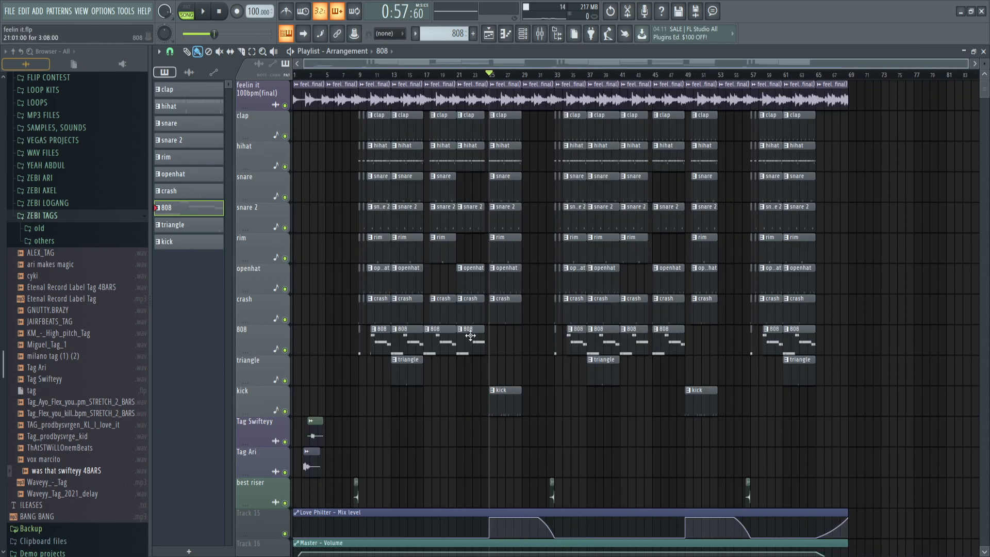
Open the first kick clip's pattern in the piano roll and examine its notes and velocities.
double_click(516, 388)
scroll(520, 387, "left", 2)
mouse_move(674, 356)
left_mouse_down()
mouse_move(623, 329)
mouse_move(150, 220)
left_mouse_up()
left_click_drag(646, 346, 183, 216)
left_click(348, 323)
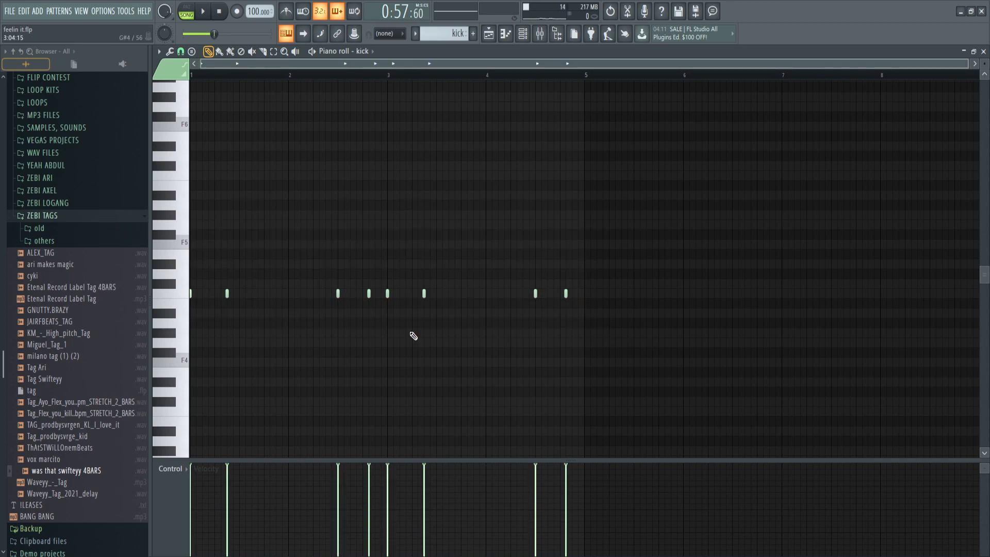
Play the section from bar 25 with the kick and open Fruity parametric EQ 2 on the kick's mixer insert.
left_click(493, 36)
key("space")
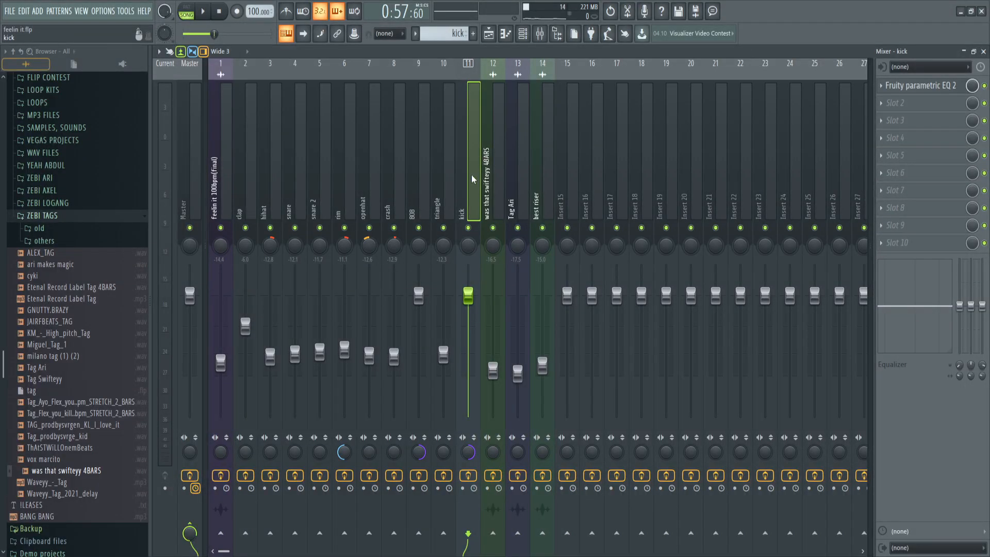
left_click(918, 86)
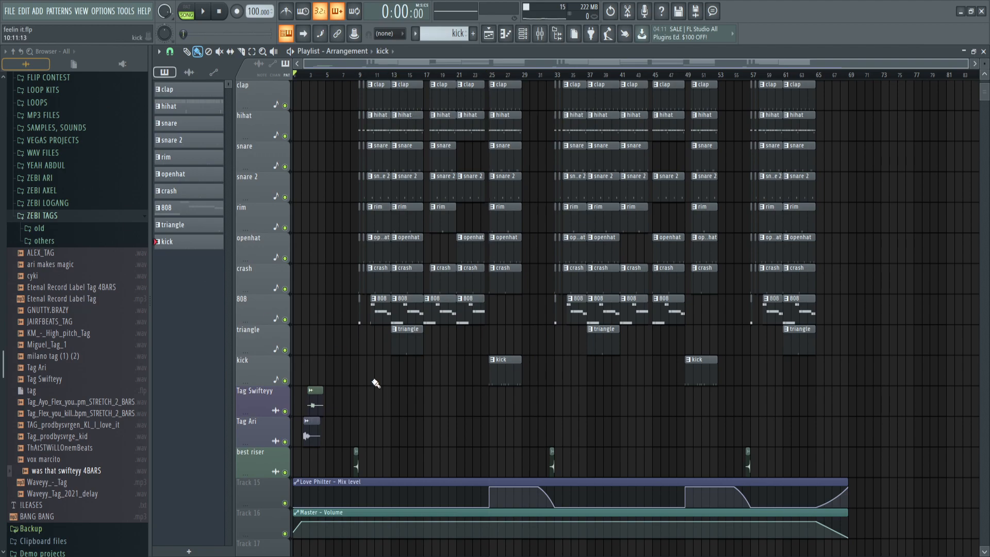
Examine the vocal tag and best riser clips in the playlist.
scroll(383, 436, "down", 2)
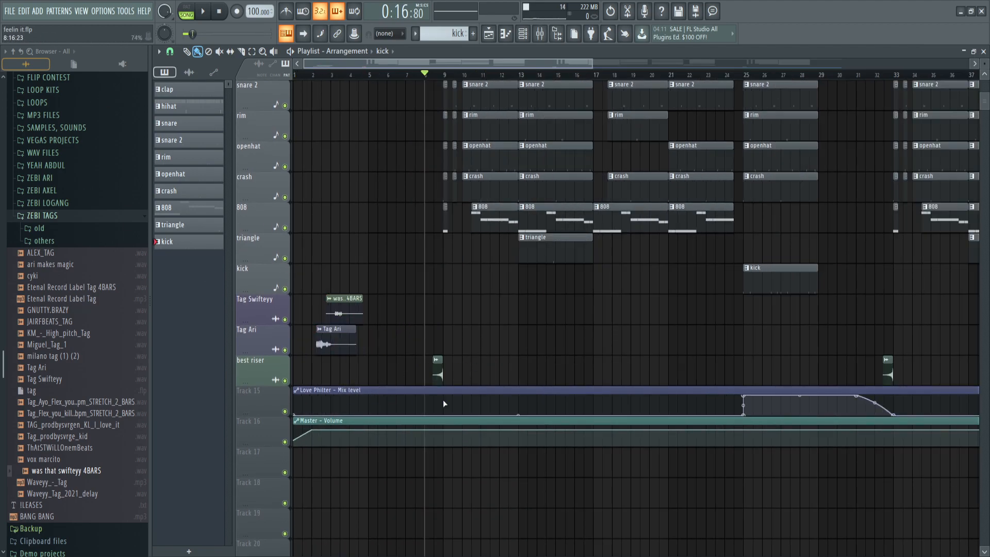
scroll(443, 399, "down", 3)
left_click(417, 402, "ctrl")
left_click(571, 337, "ctrl")
Move the playhead to bar 25 and examine the Love Philter mix level automation.
left_click(493, 76)
scroll(539, 310, "up", 3)
left_click(496, 76)
left_click_drag(498, 76, 554, 76)
scroll(549, 121, "down", 3)
left_click_drag(566, 280, 609, 81)
scroll(566, 309, "up", 5)
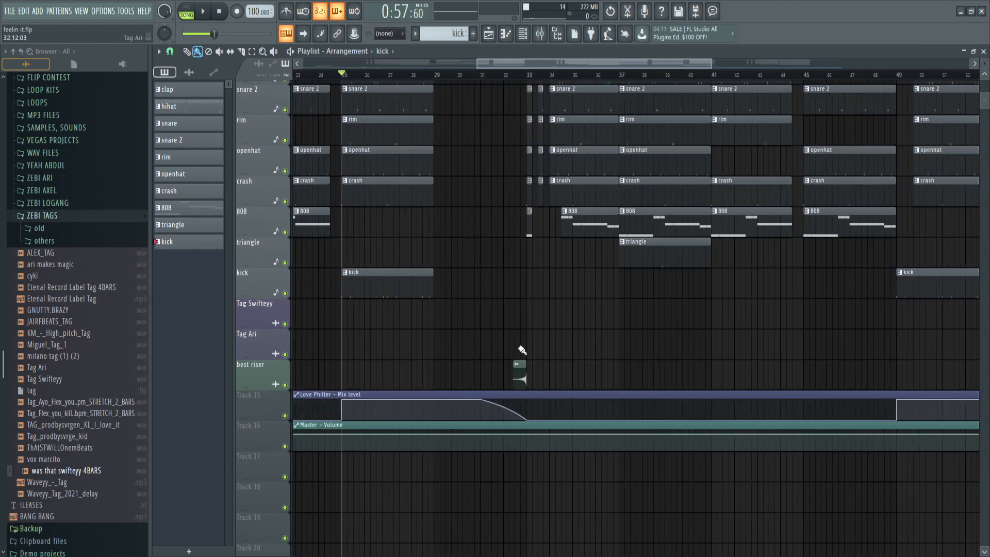
Show the plugin presets in the browser and bring the playlist back to its first tracks.
left_click(557, 34)
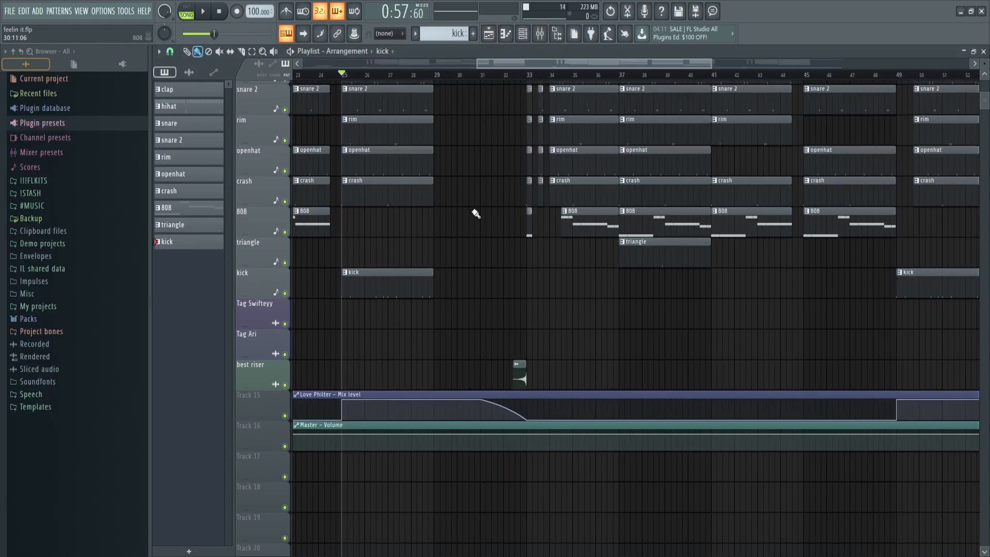
scroll(491, 222, "down", 4)
scroll(485, 273, "up", 5)
scroll(516, 180, "up", 4)
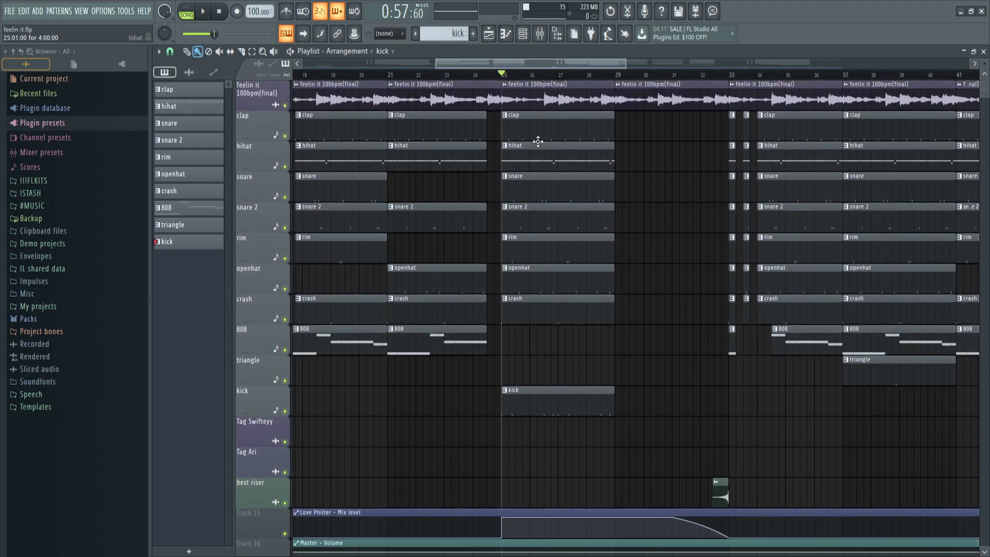
Solo the melody track with its Love Philter automation and play it from bar 23.
right_click(286, 105)
left_click(446, 75)
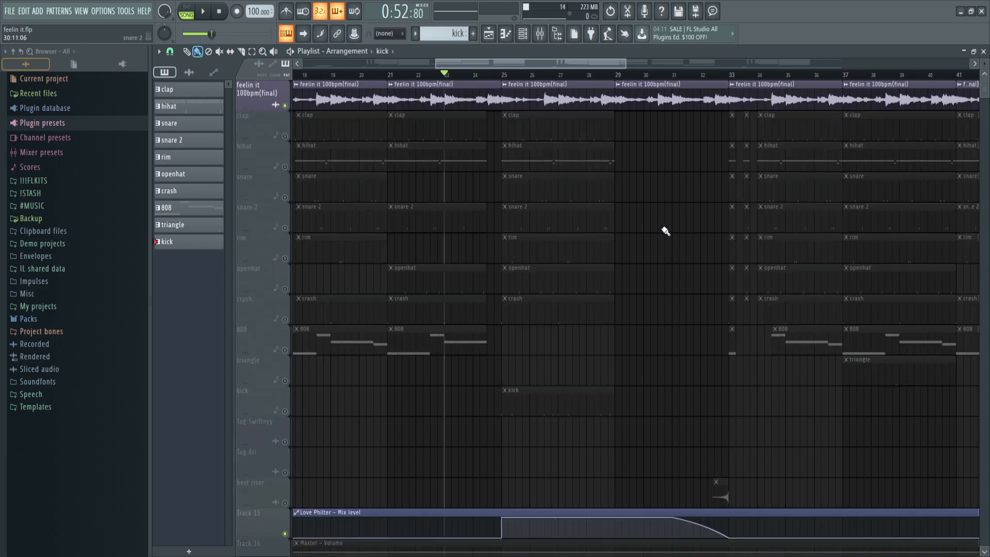
key("space")
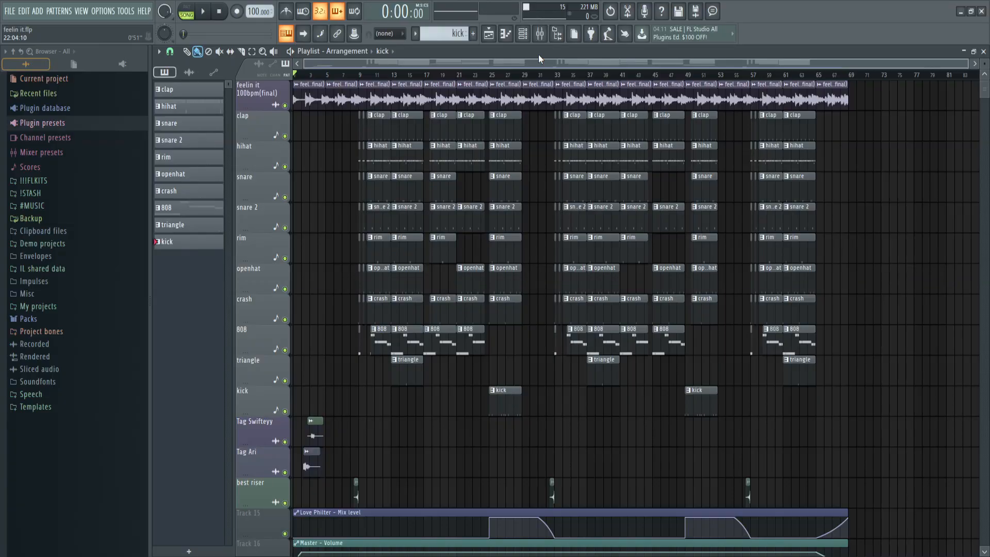
Examine the mixer's track levels and the melody insert's effects, and return to the playlist.
left_click(540, 34)
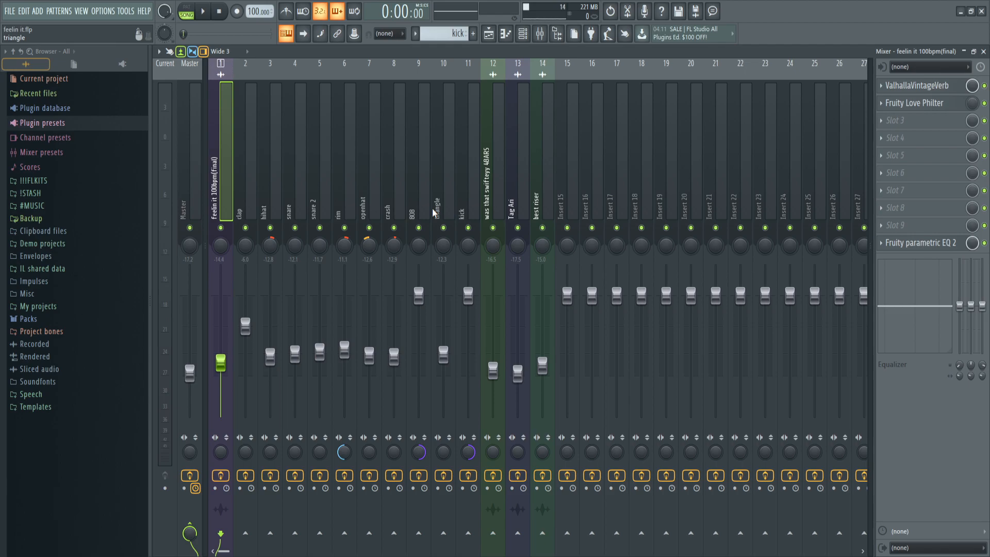
key("F5")
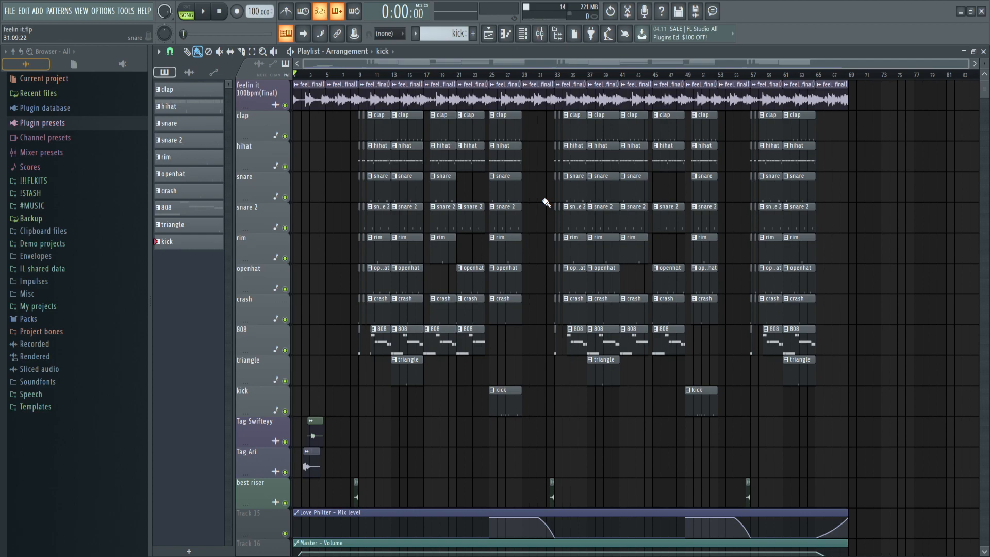